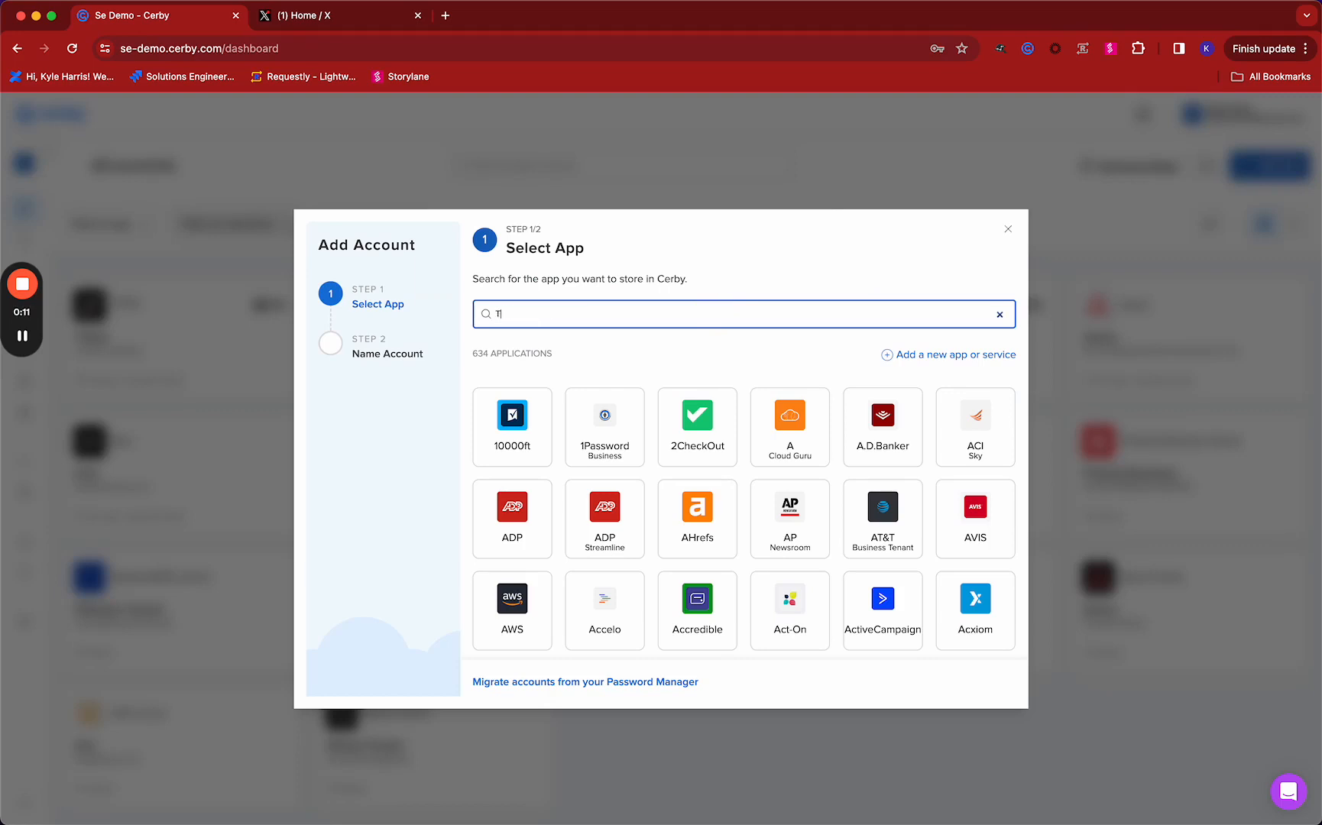
# Find the Twitter app for the new account and label the account Twitter
pyautogui.write('witter')
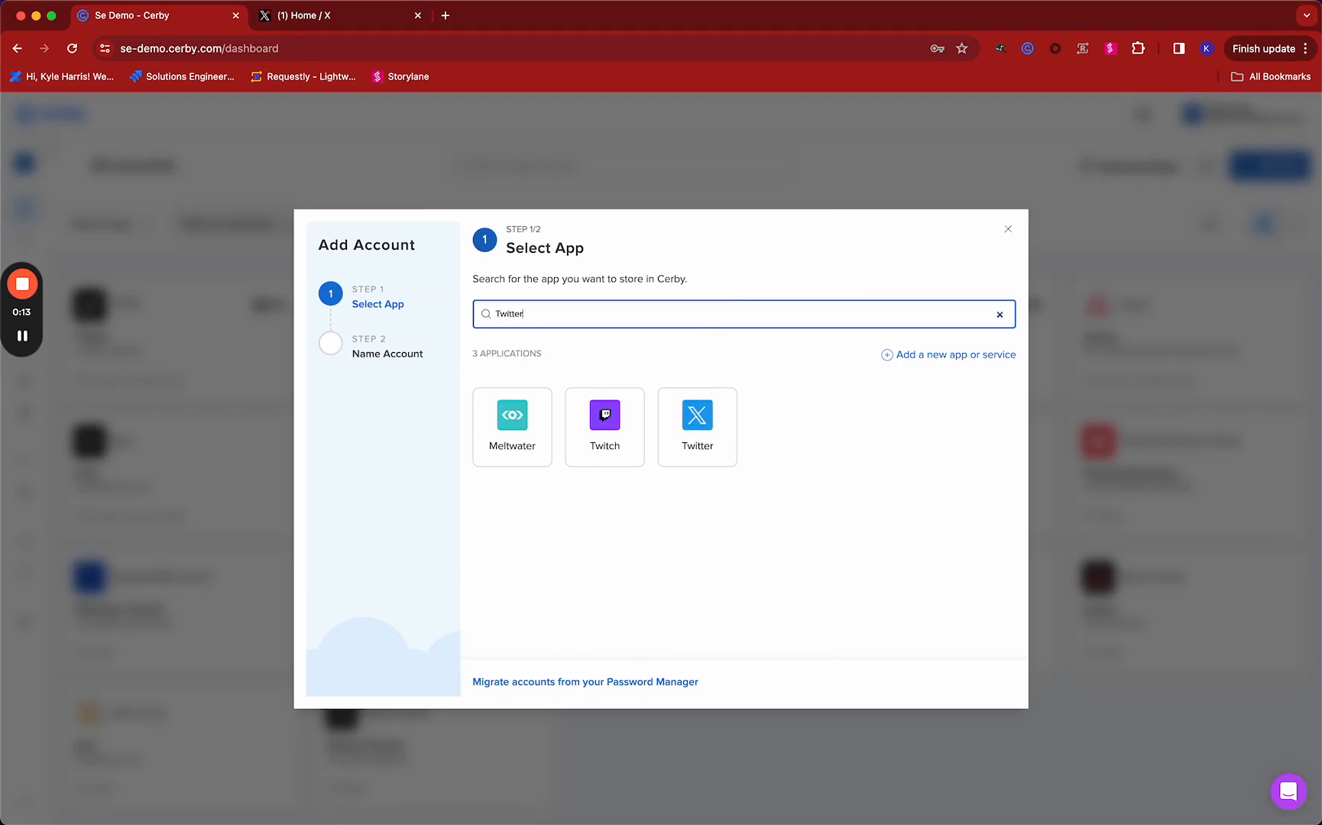
pyautogui.click(524, 428)
pyautogui.click(522, 393)
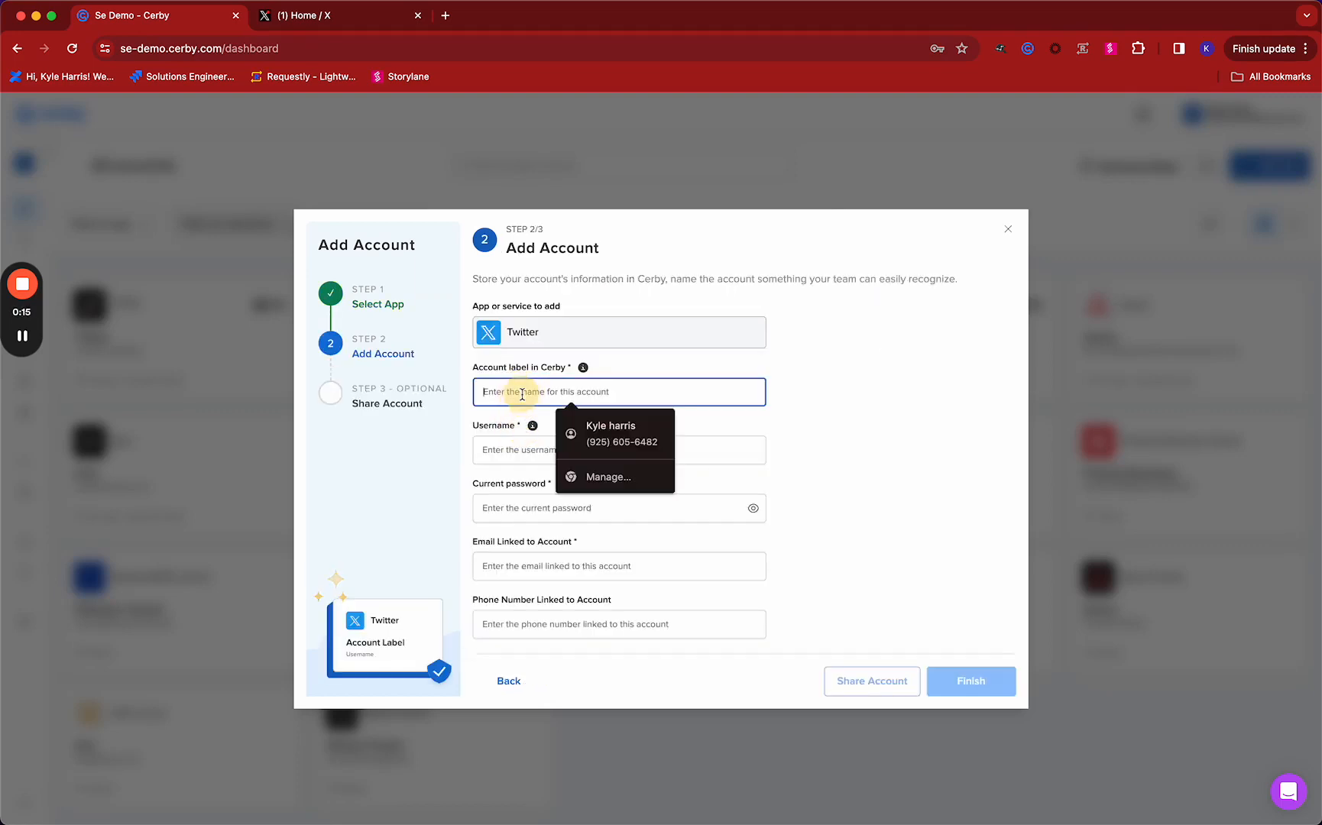
pyautogui.write('Twitter')
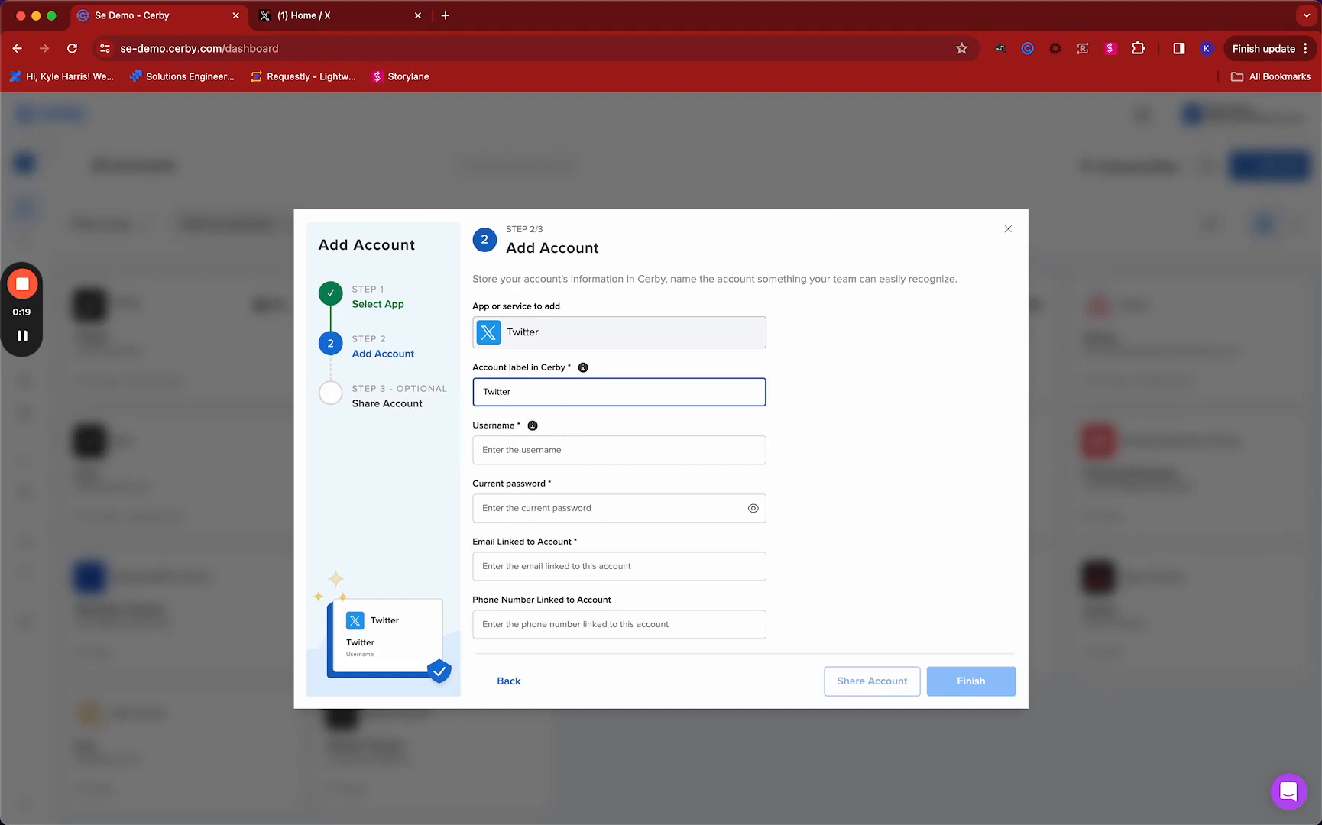
# Enter the username CerberusTheSE and the current password for the Twitter account
pyautogui.press('Tab')
pyautogui.press('Tab')
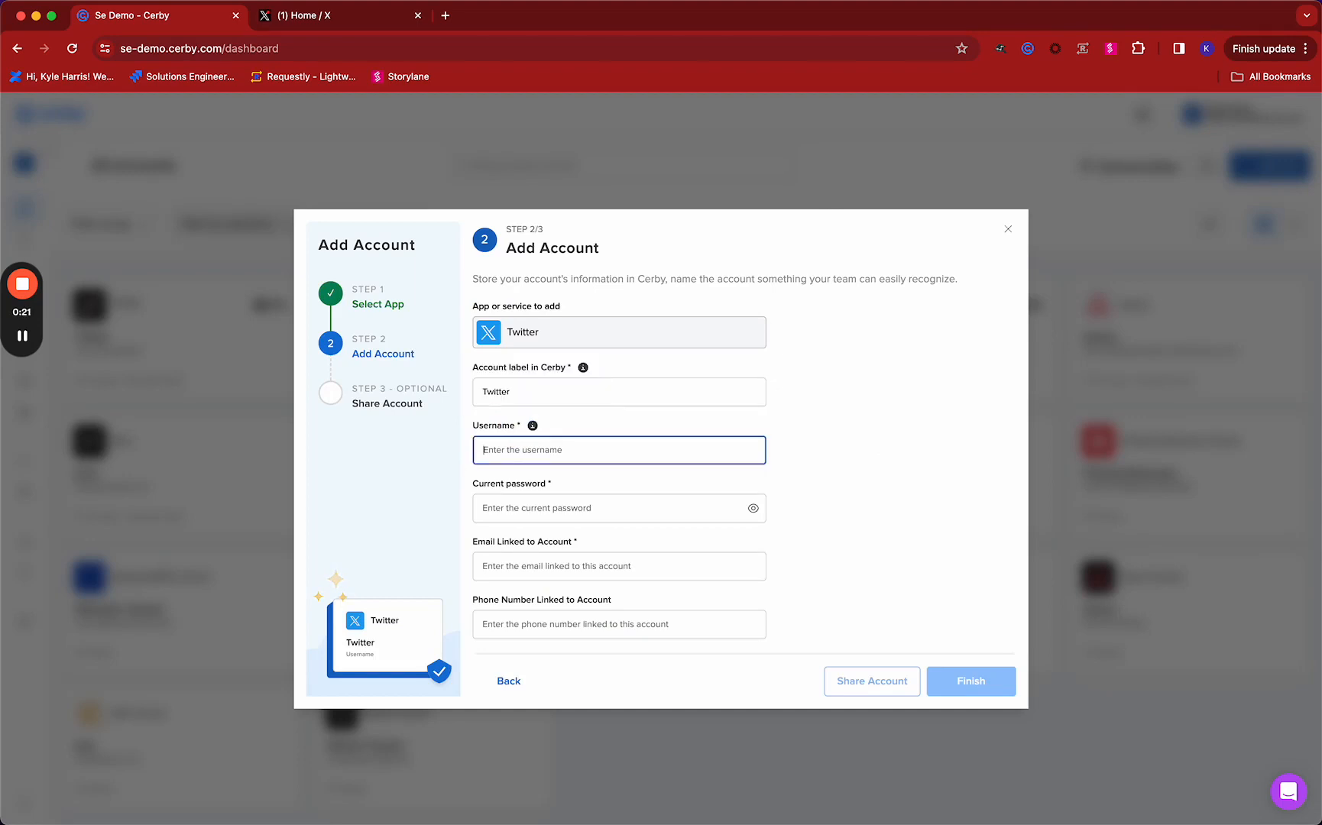
pyautogui.write('Cerber')
pyautogui.write('usTheSE')
pyautogui.press('Tab')
pyautogui.write('******')
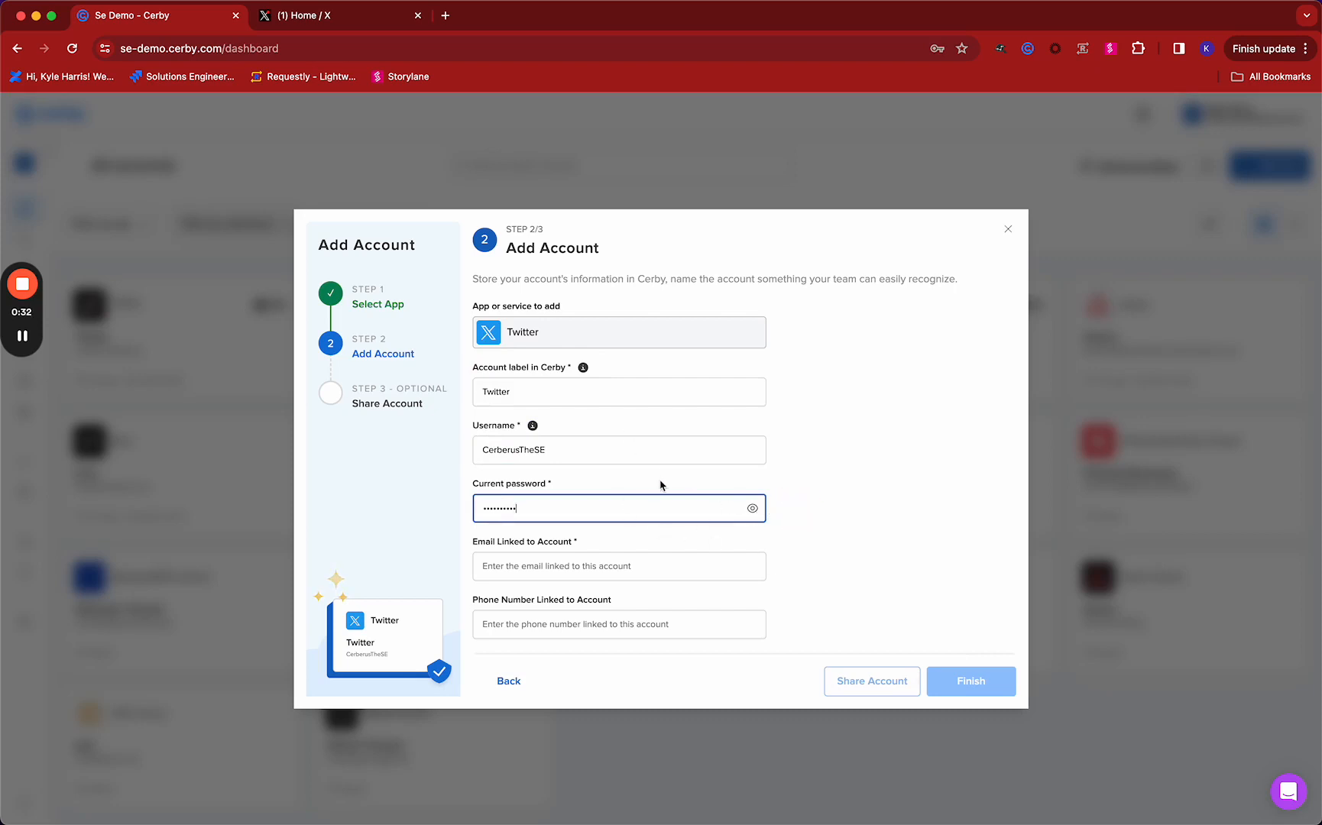
# Enter the e-mail address linked to the Twitter account and finish adding the account
pyautogui.click(574, 564)
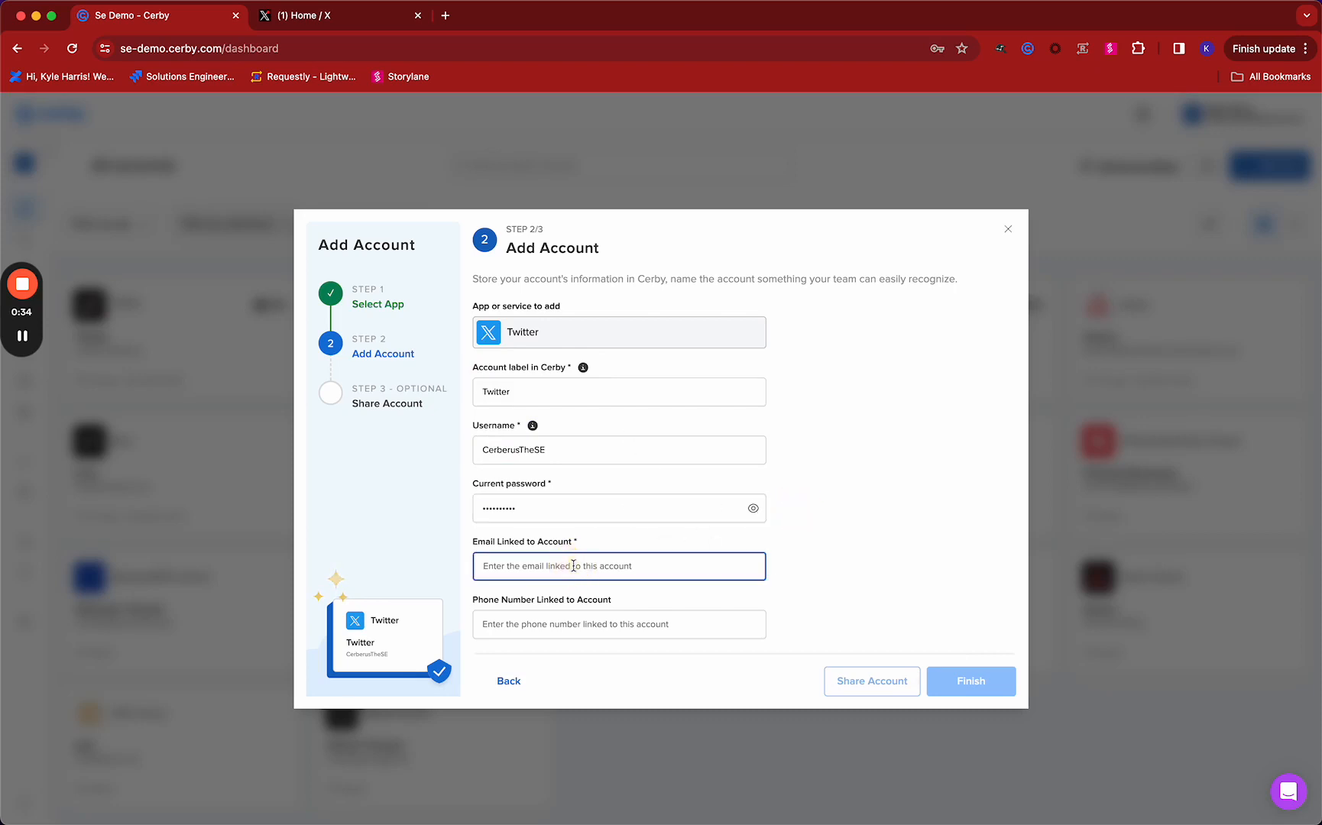
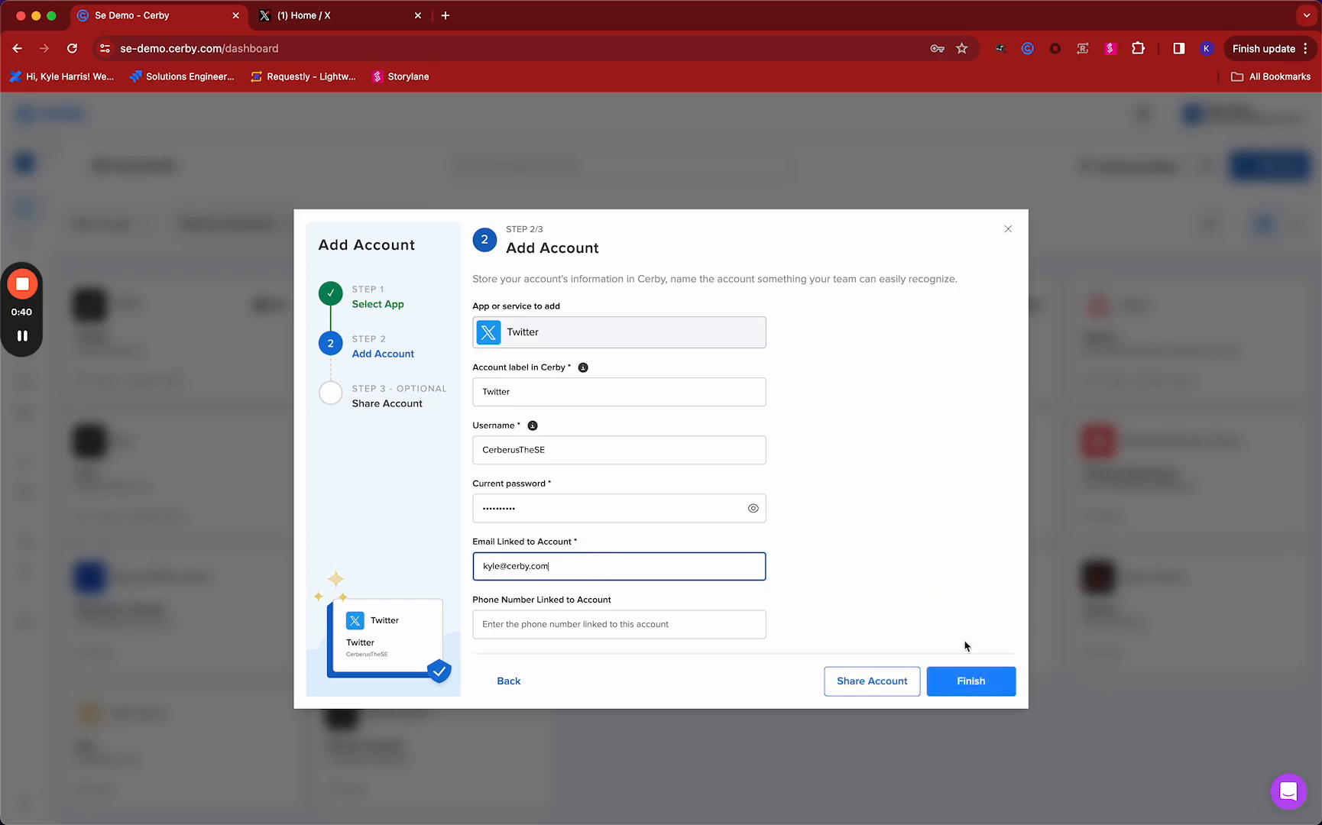
pyautogui.click(976, 688)
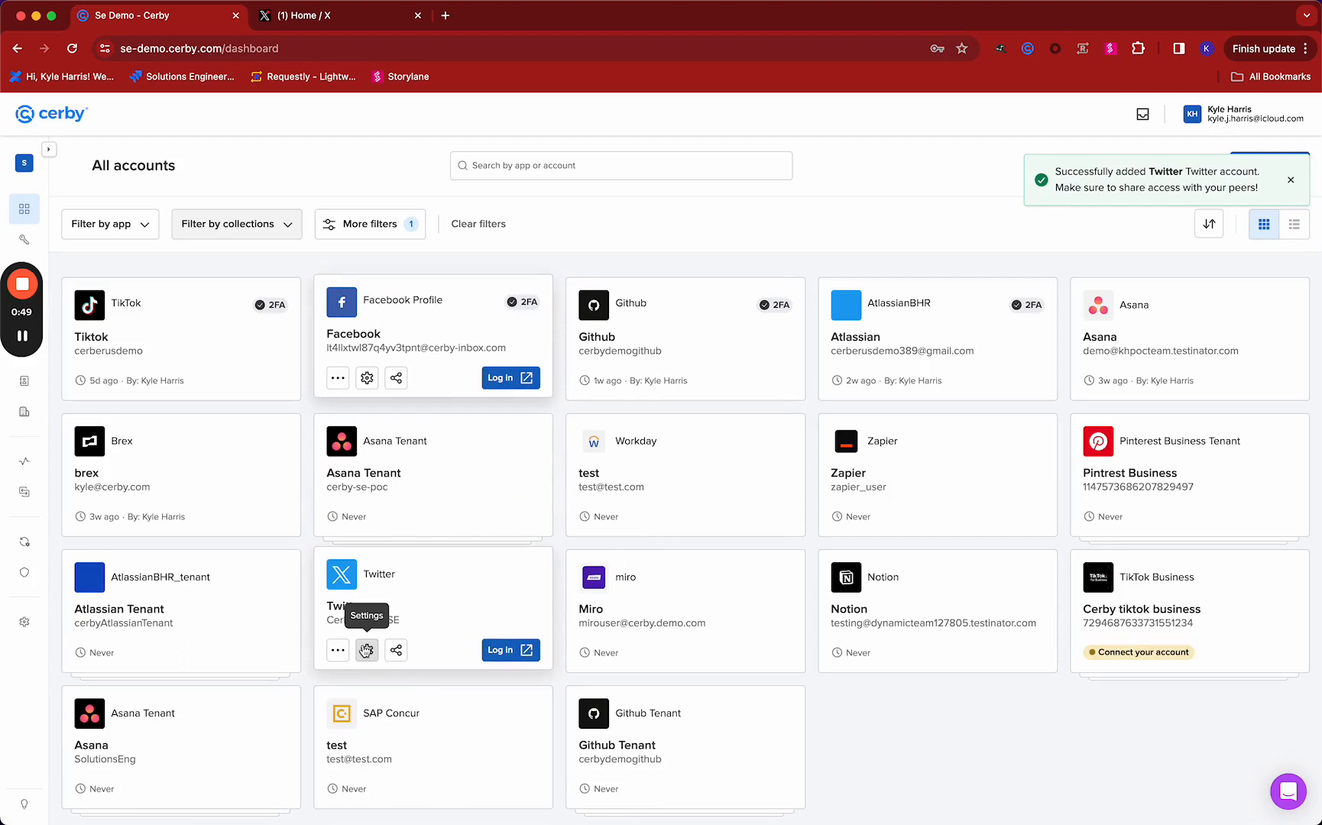
# Add a Cerby-managed email to the new Twitter account from its settings, skipping auto-forwarding of messages
pyautogui.click(366, 650)
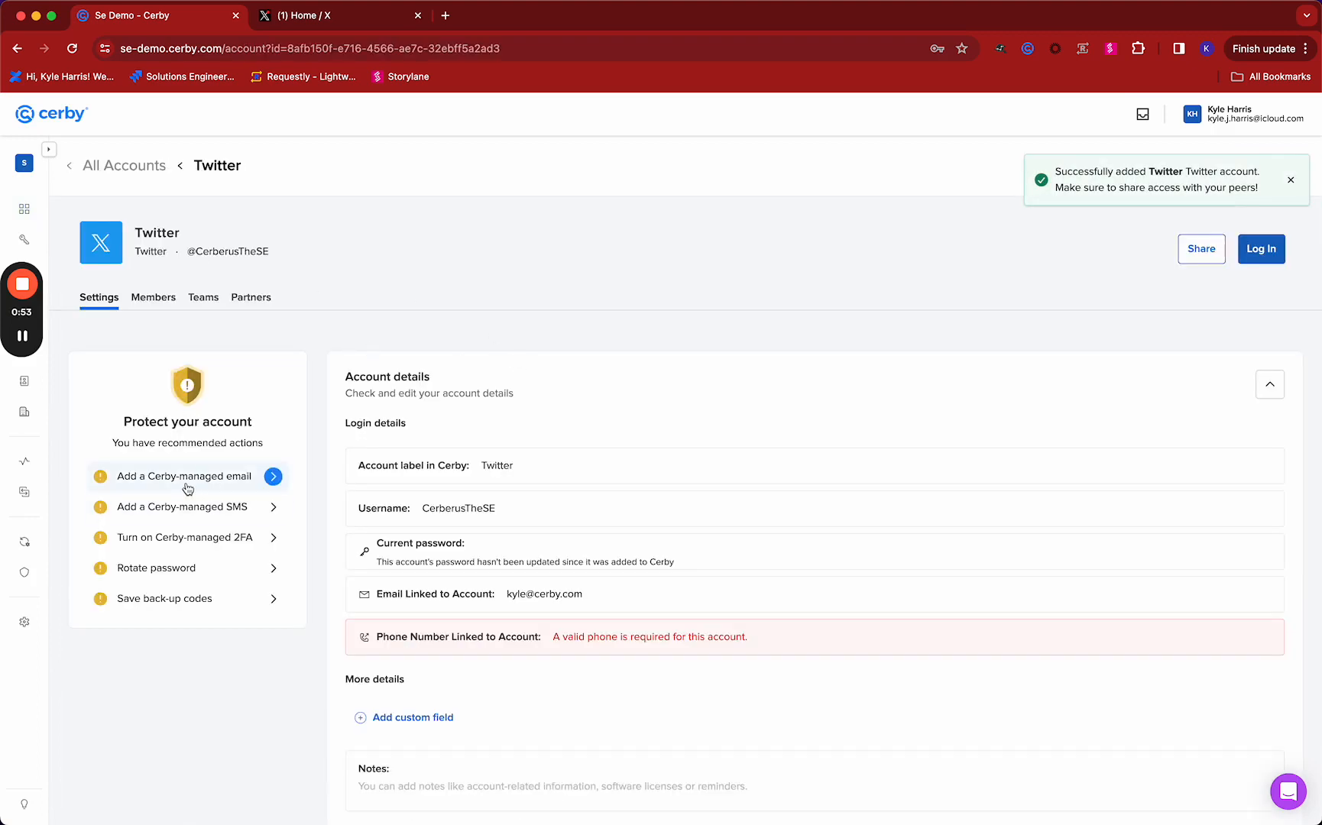
pyautogui.click(185, 484)
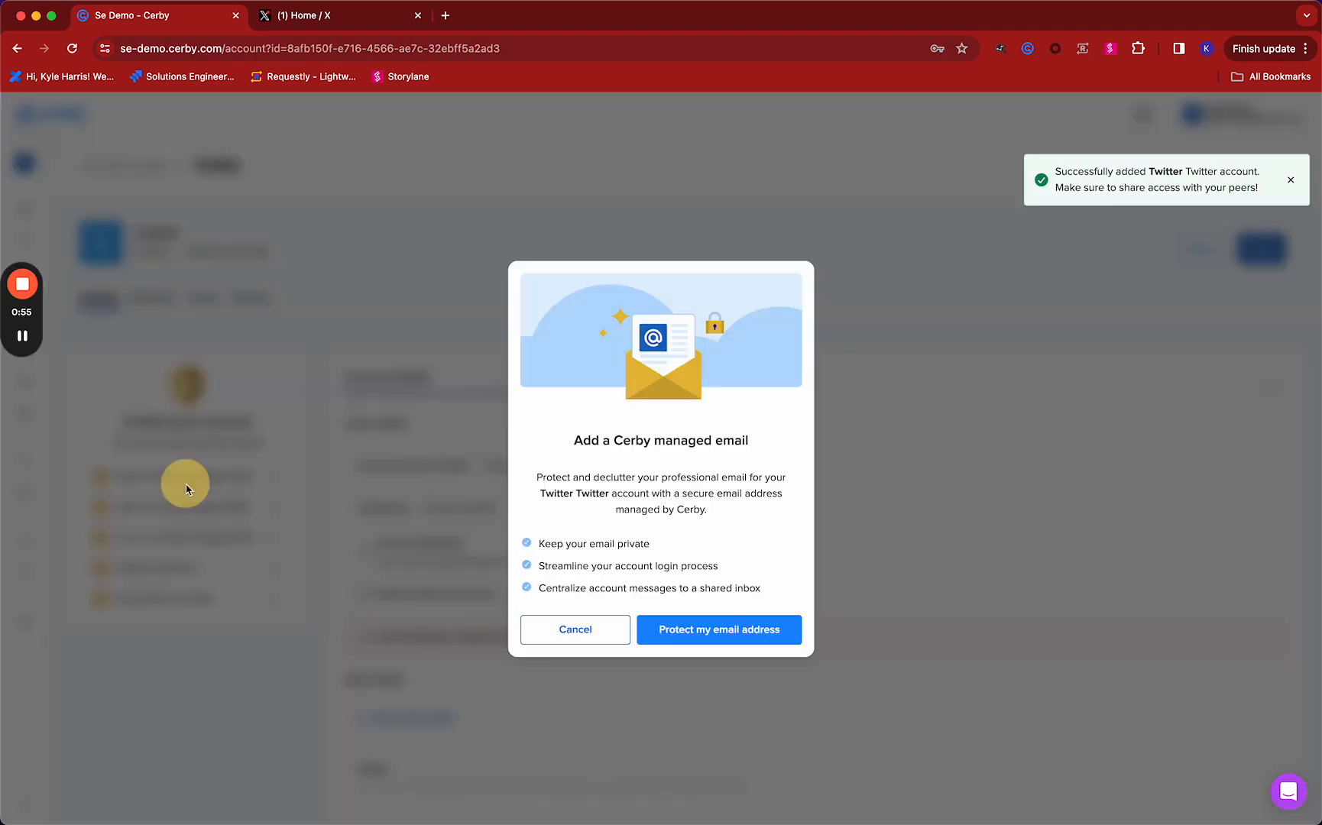
pyautogui.click(701, 631)
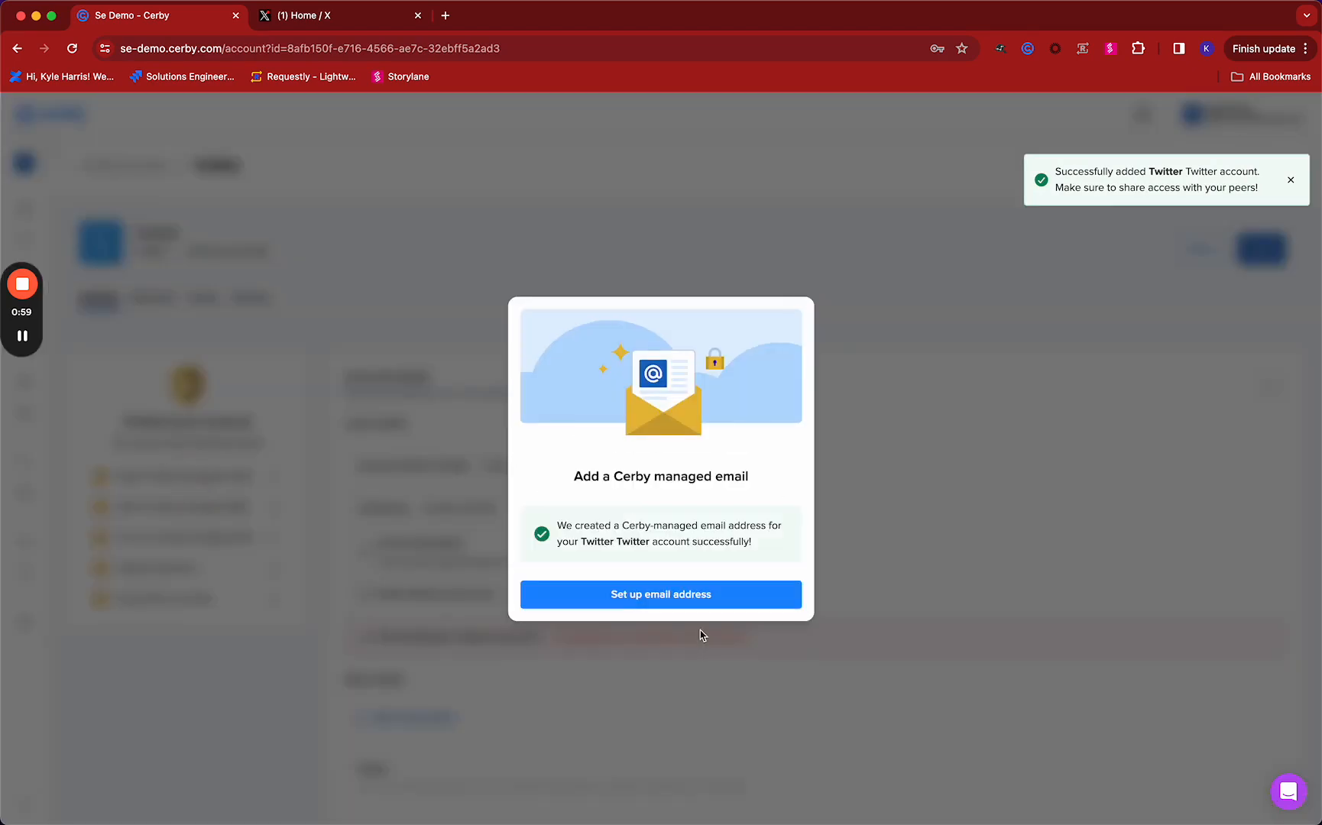
pyautogui.click(668, 597)
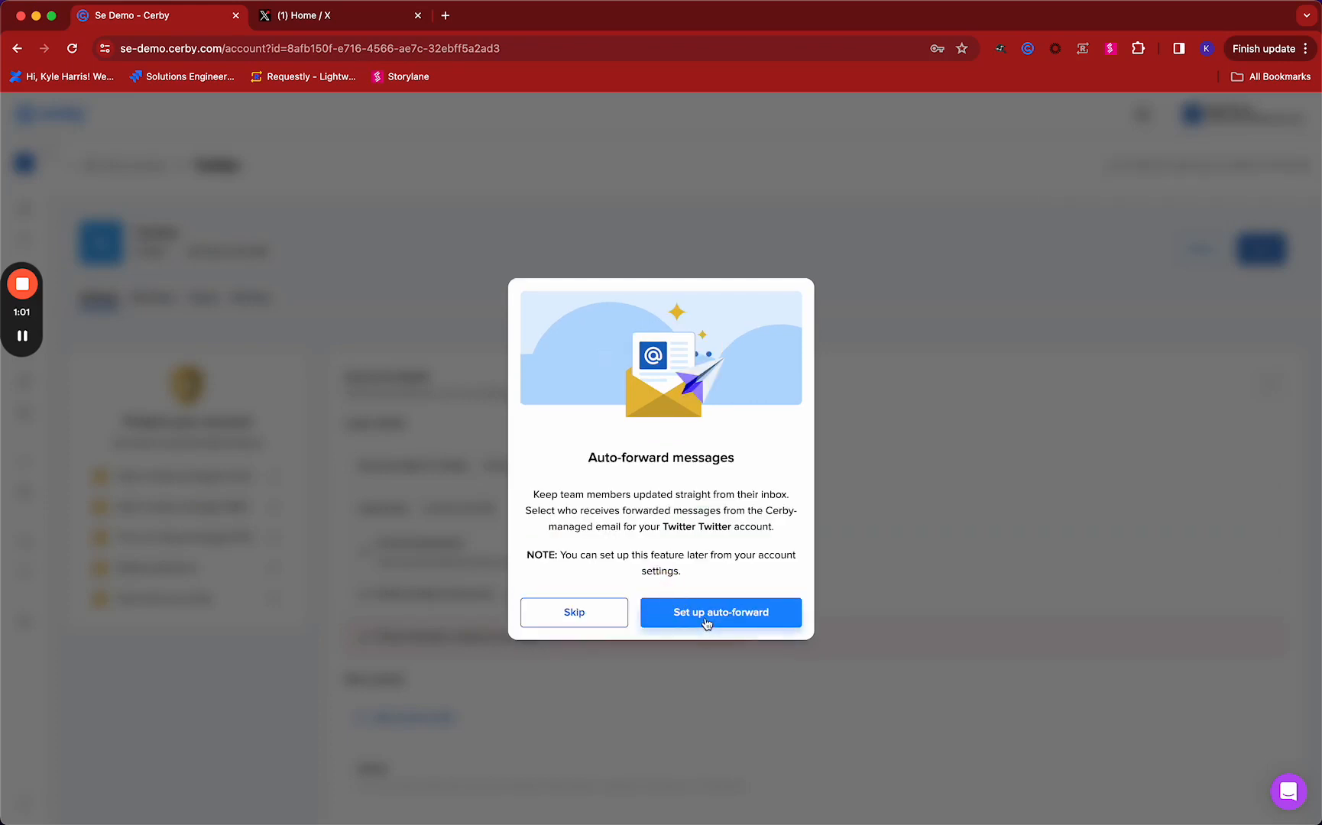
pyautogui.click(563, 616)
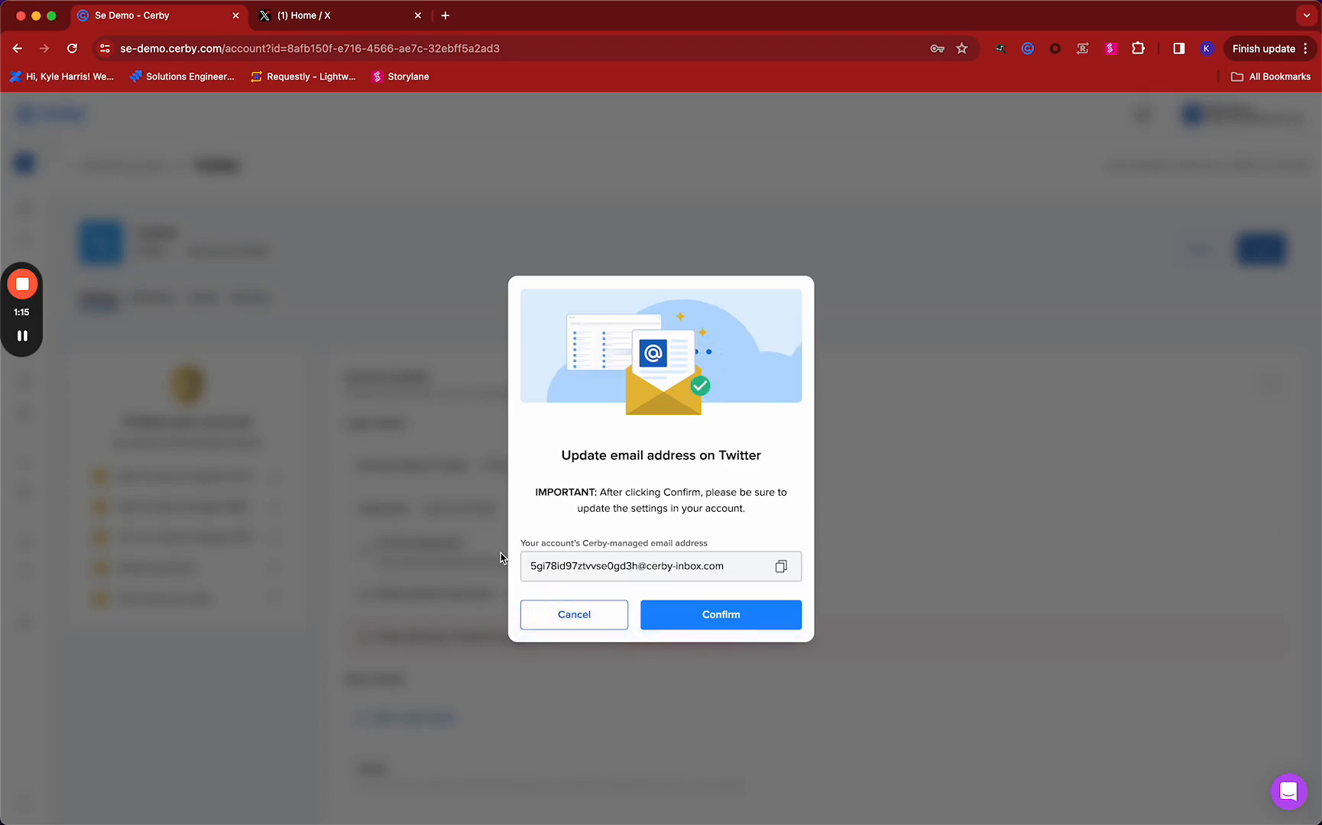
pyautogui.click(720, 624)
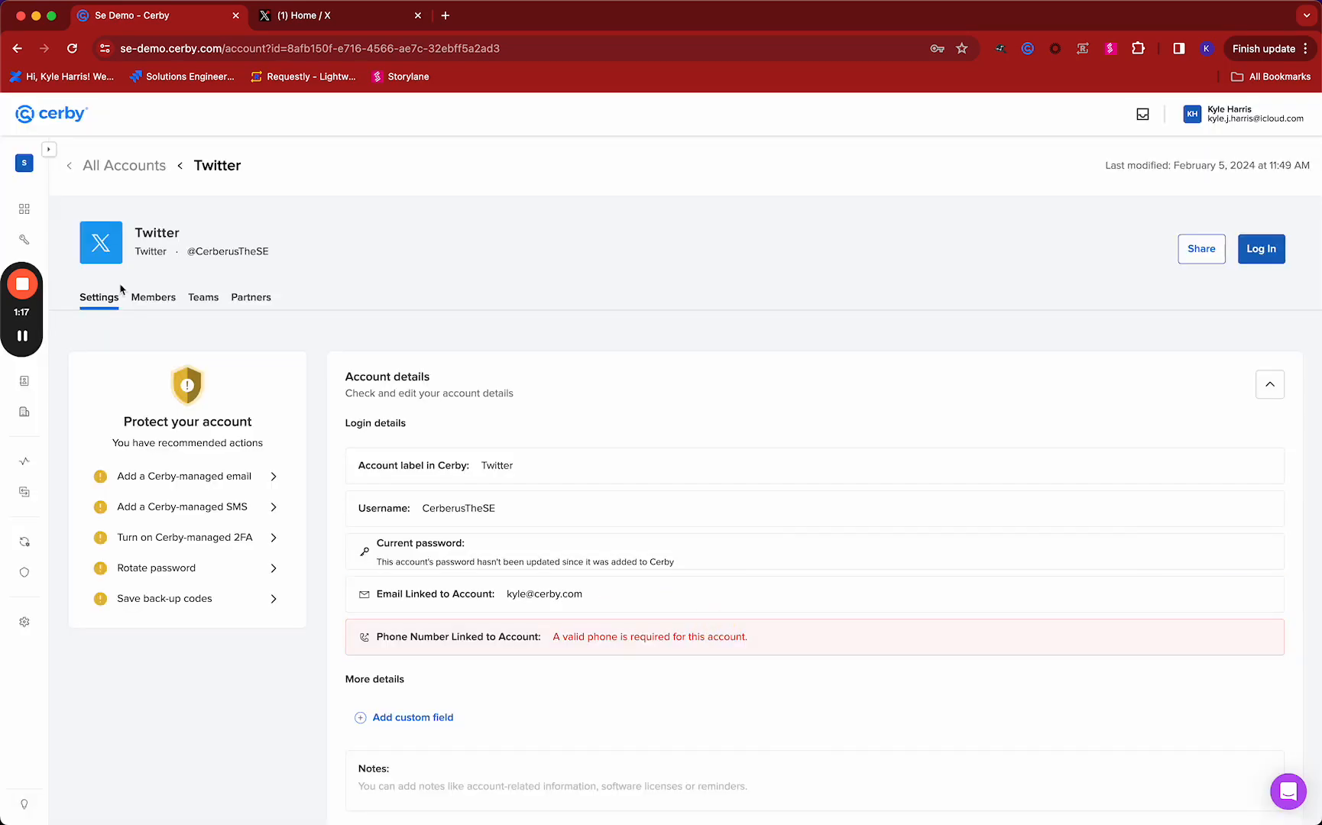
# Create a Cerby-managed SMS phone number for the Twitter account, agreeing to add it to the Twitter account settings
pyautogui.click(192, 518)
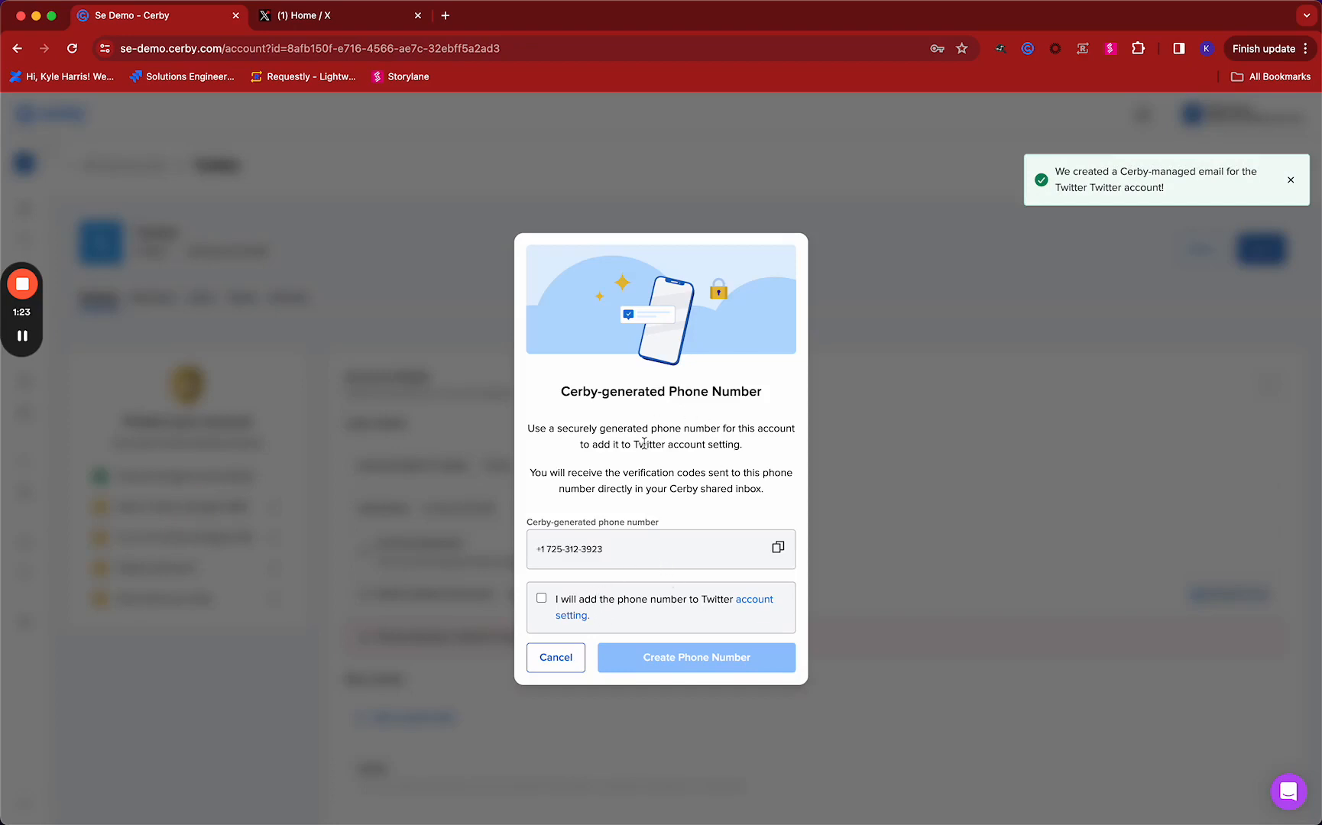
pyautogui.click(540, 601)
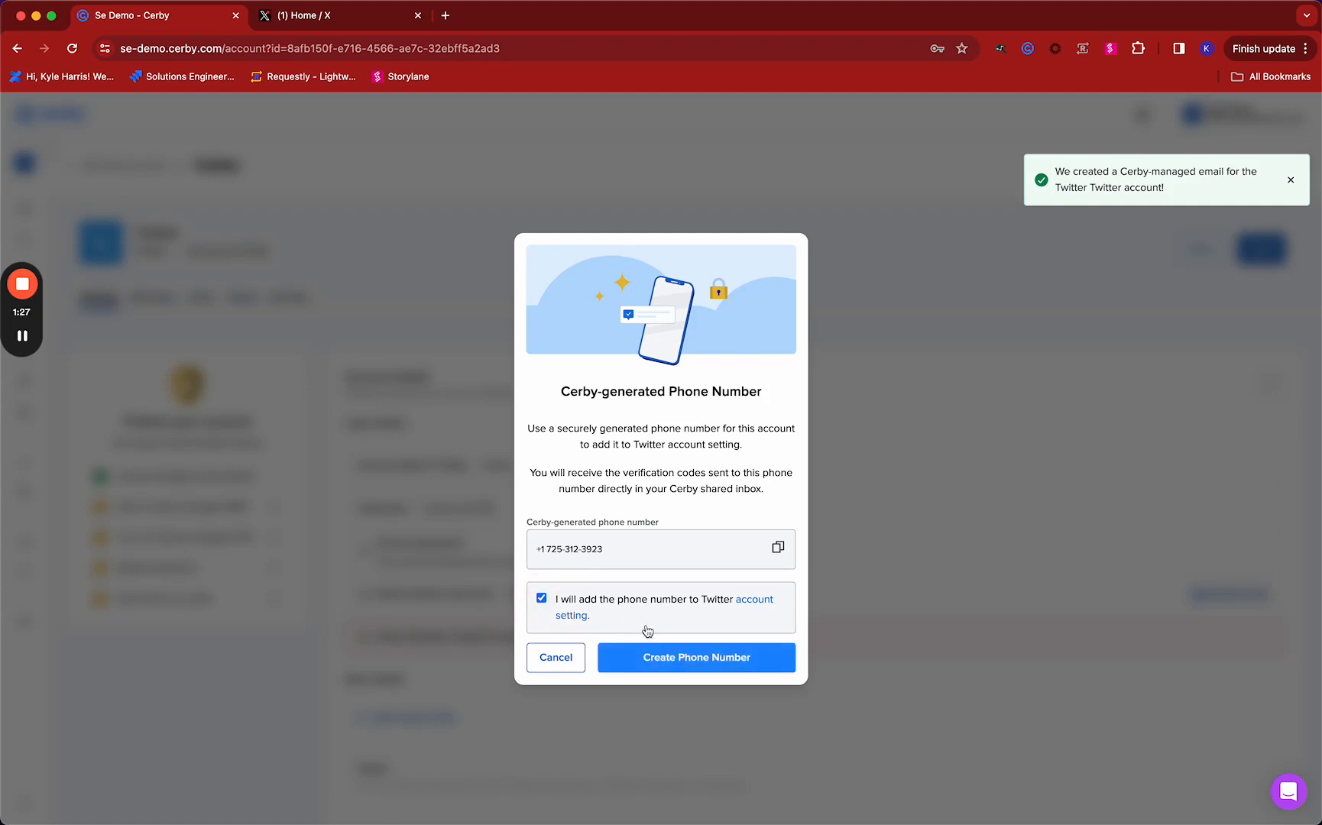
pyautogui.click(687, 659)
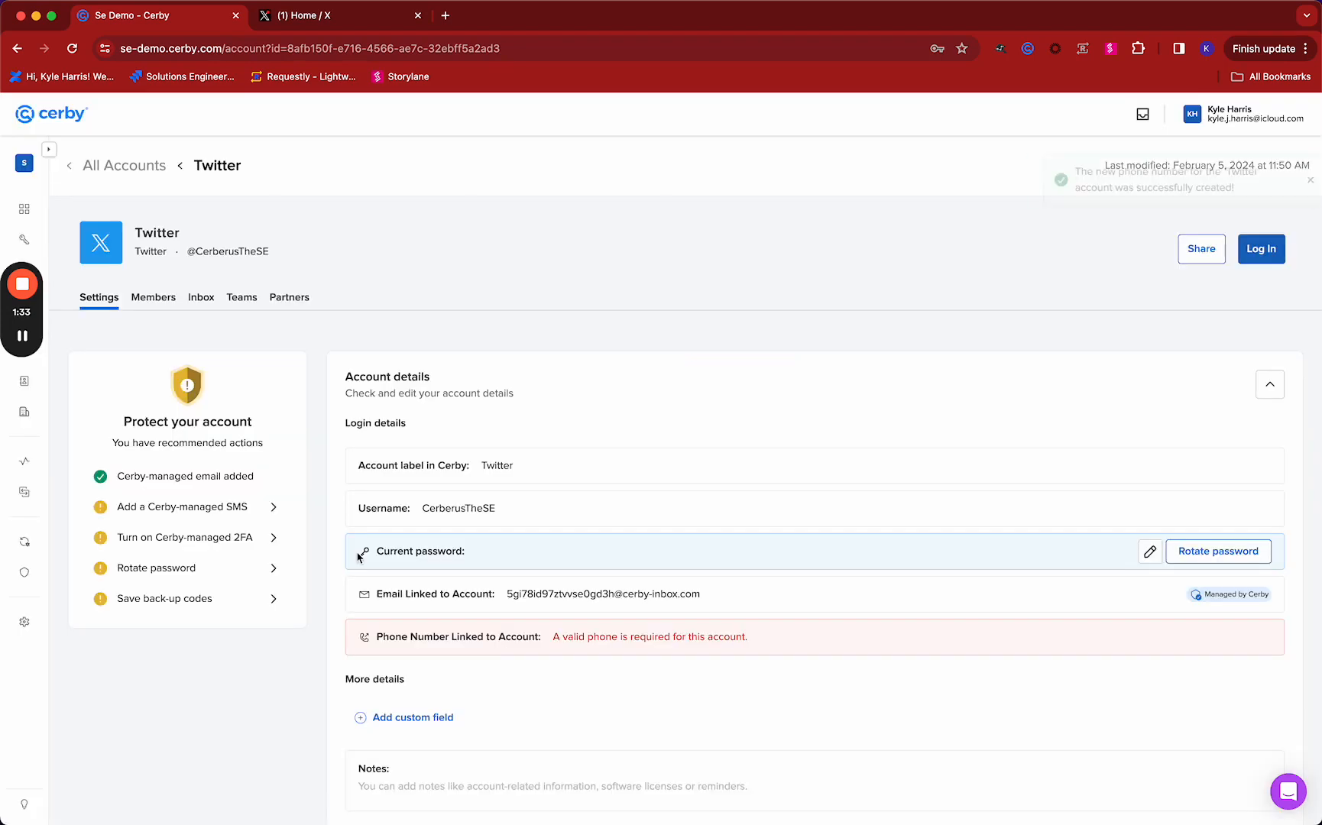
# View the Twitter account's inbox and the secret key dialog for Cerby-managed 2FA, leaving the key empty
pyautogui.click(200, 305)
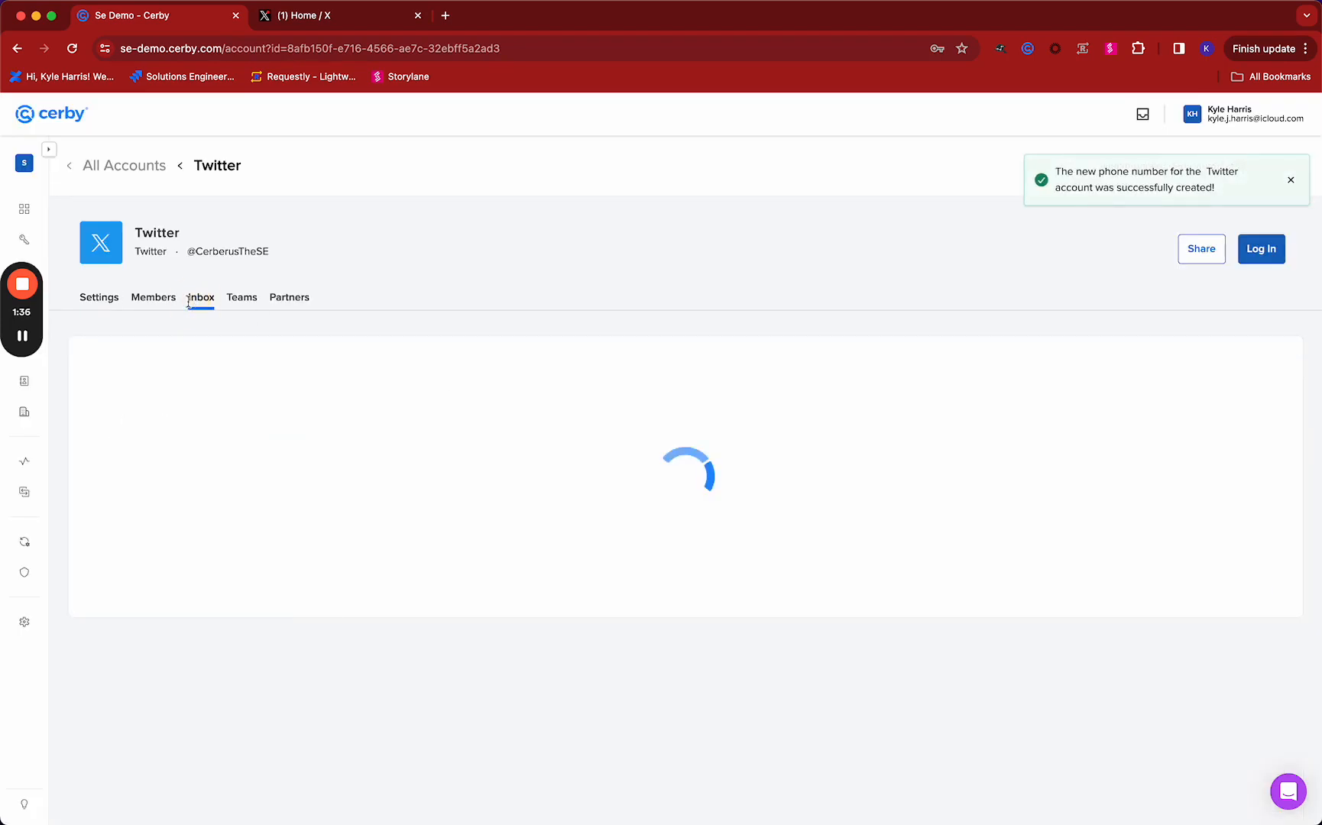
pyautogui.click(105, 302)
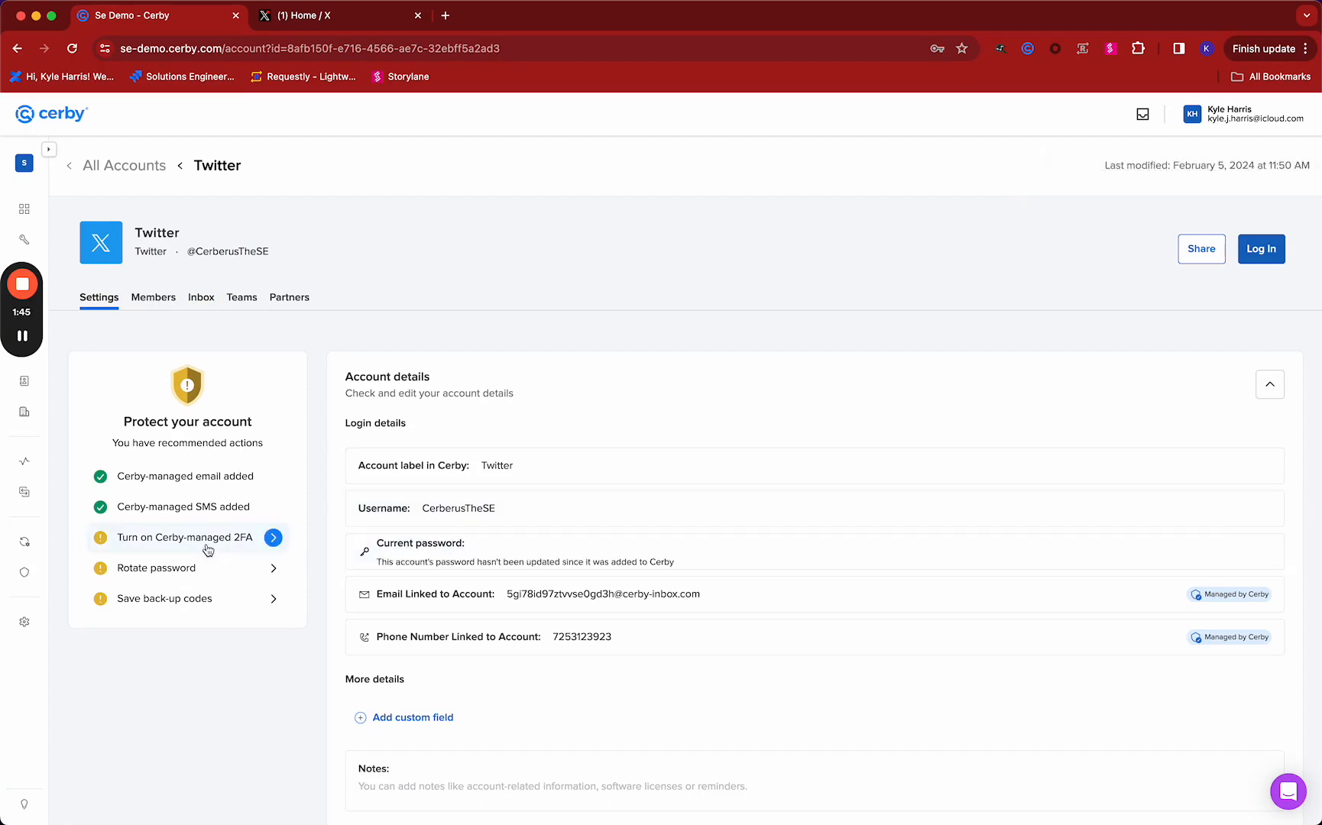
pyautogui.click(207, 544)
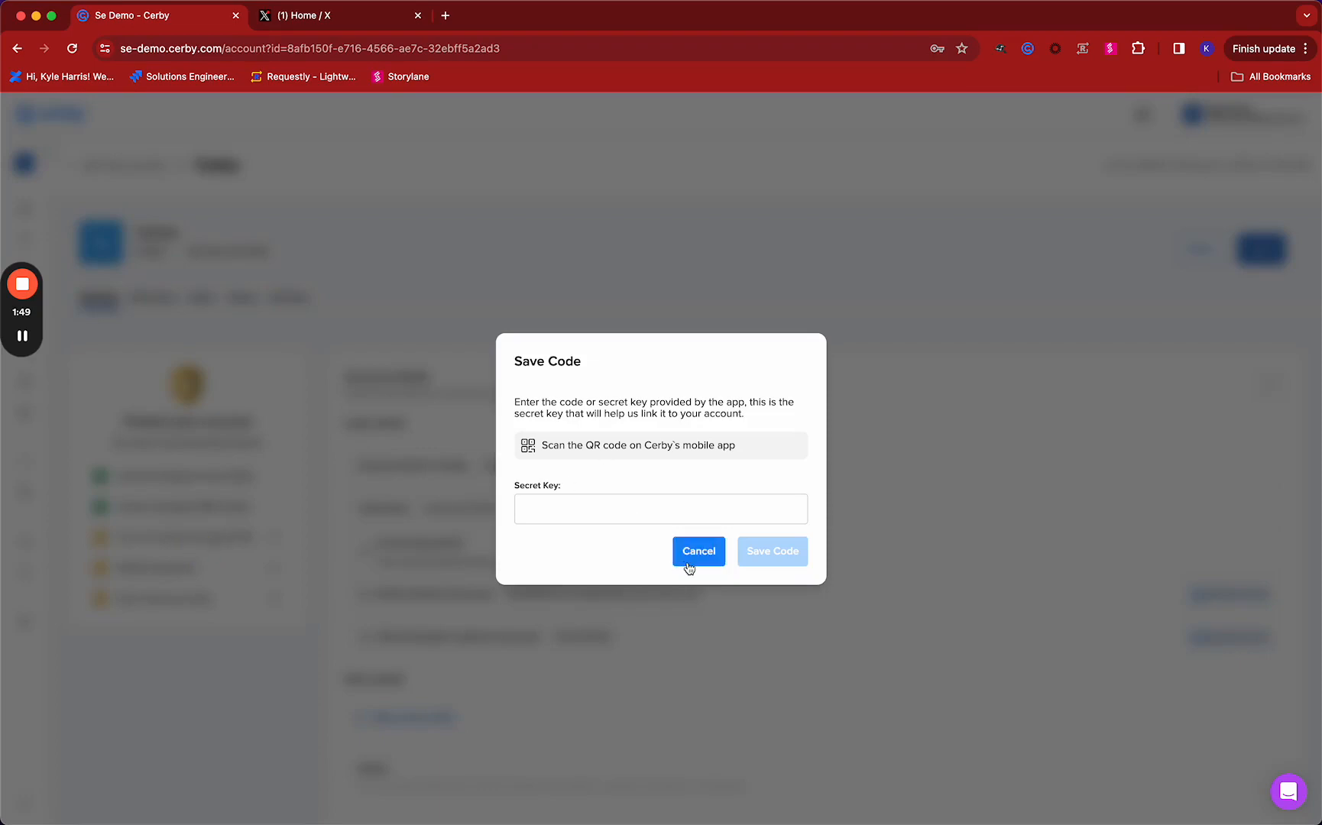
pyautogui.click(689, 565)
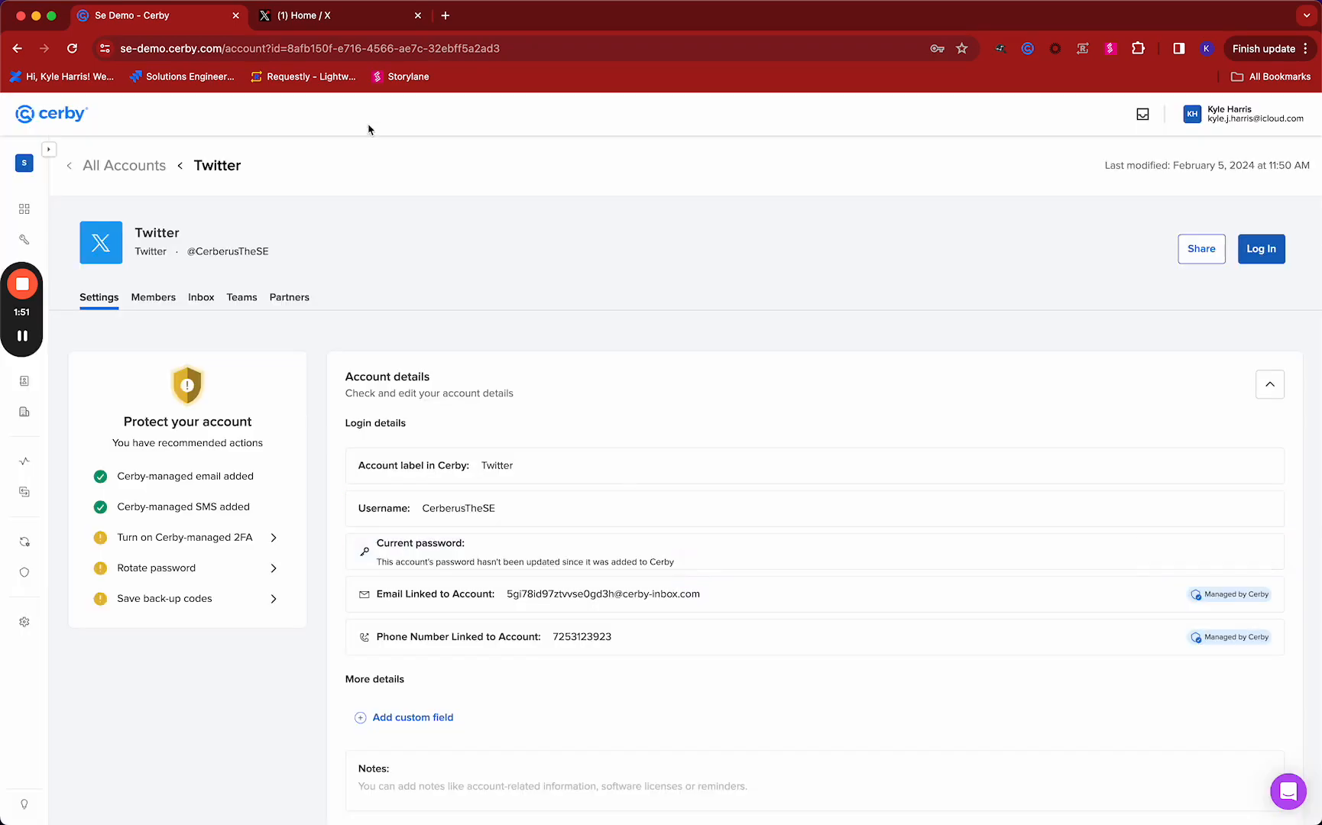
# Switch to the X website and open the account's two-factor authentication settings under security and account access
pyautogui.click(308, 18)
pyautogui.click(256, 615)
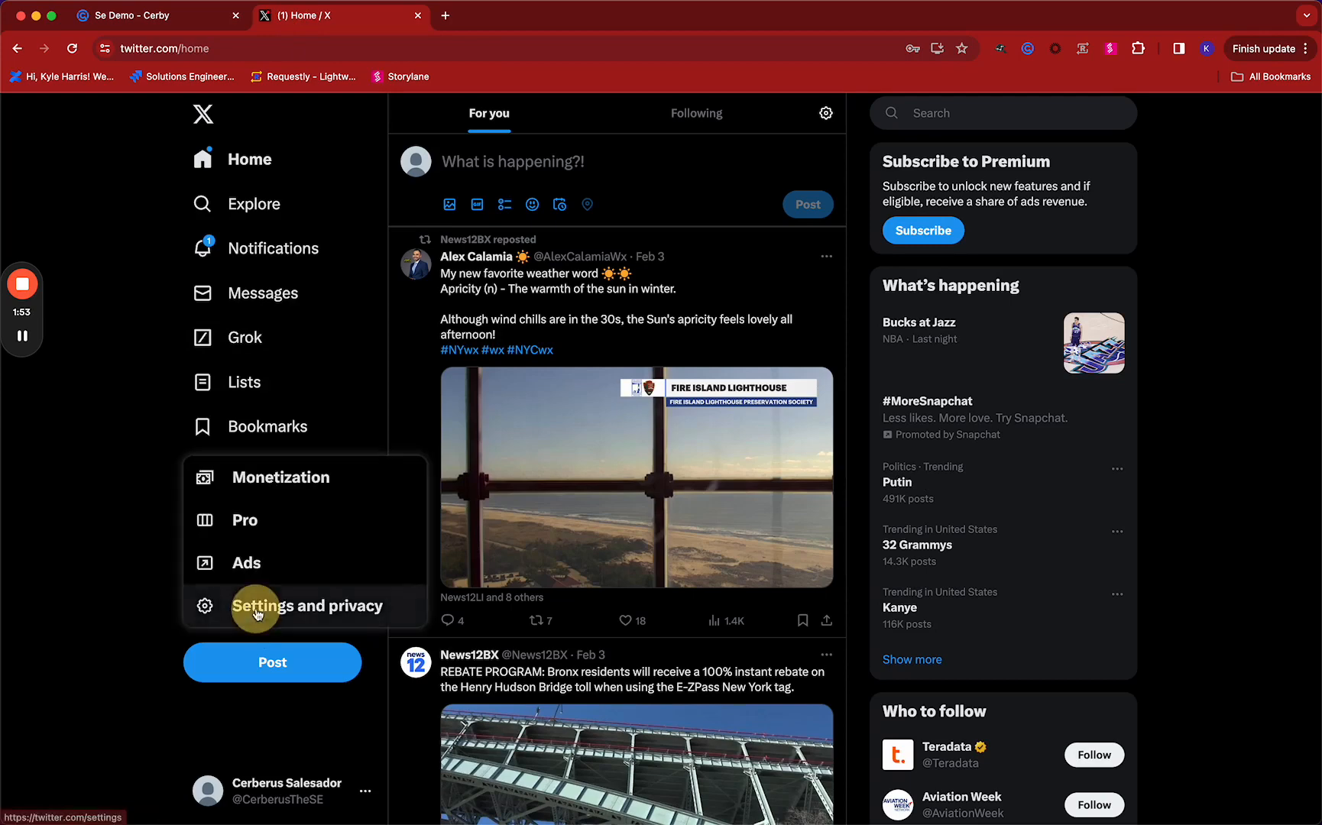
pyautogui.click(257, 619)
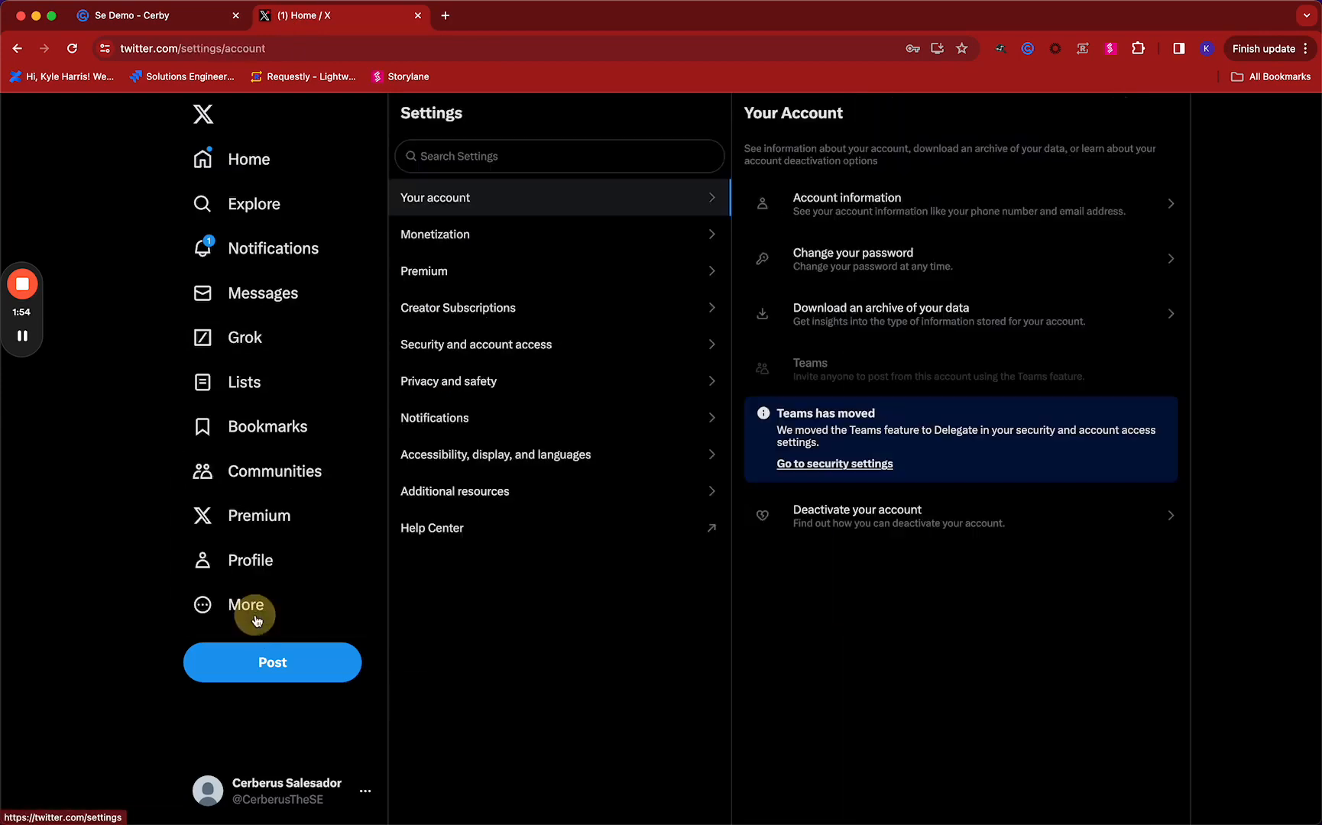
pyautogui.click(476, 355)
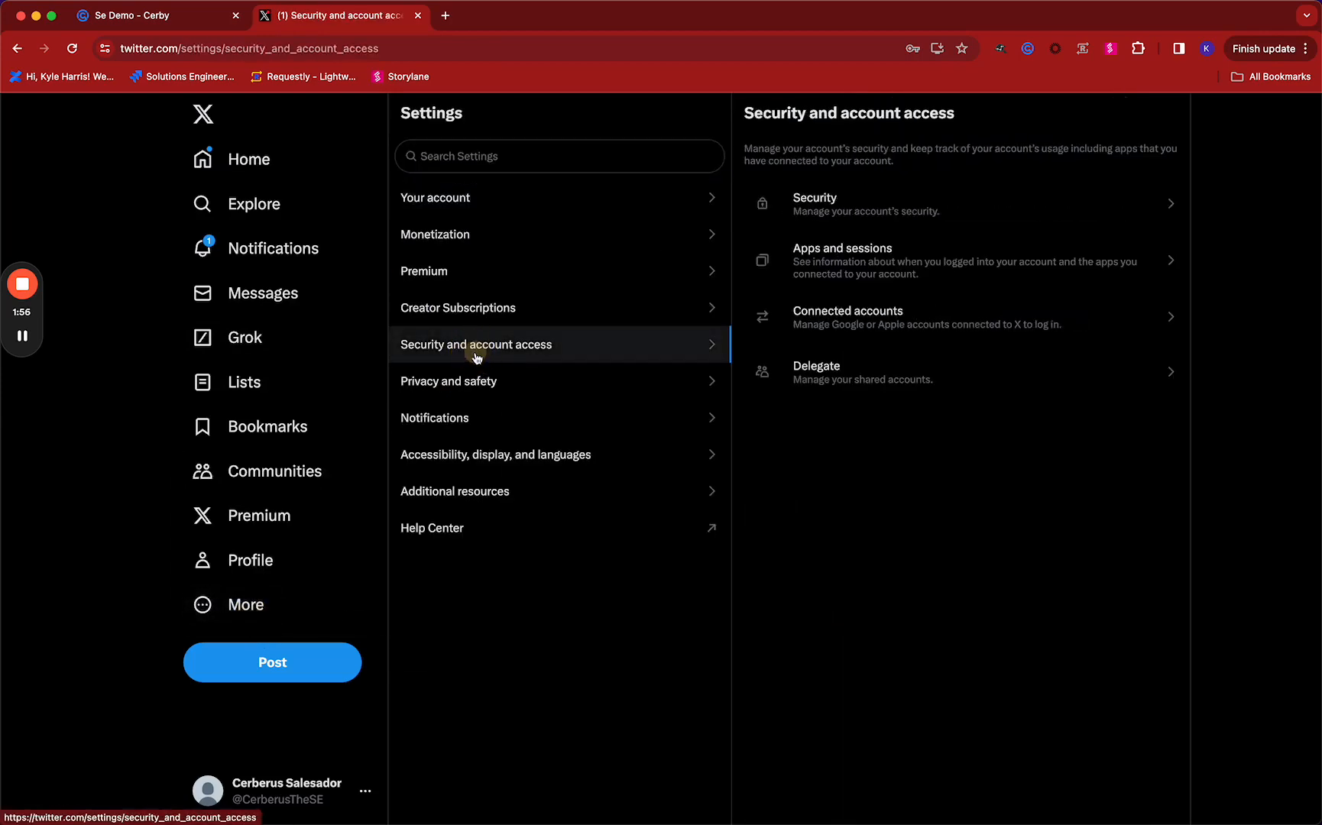
pyautogui.click(879, 201)
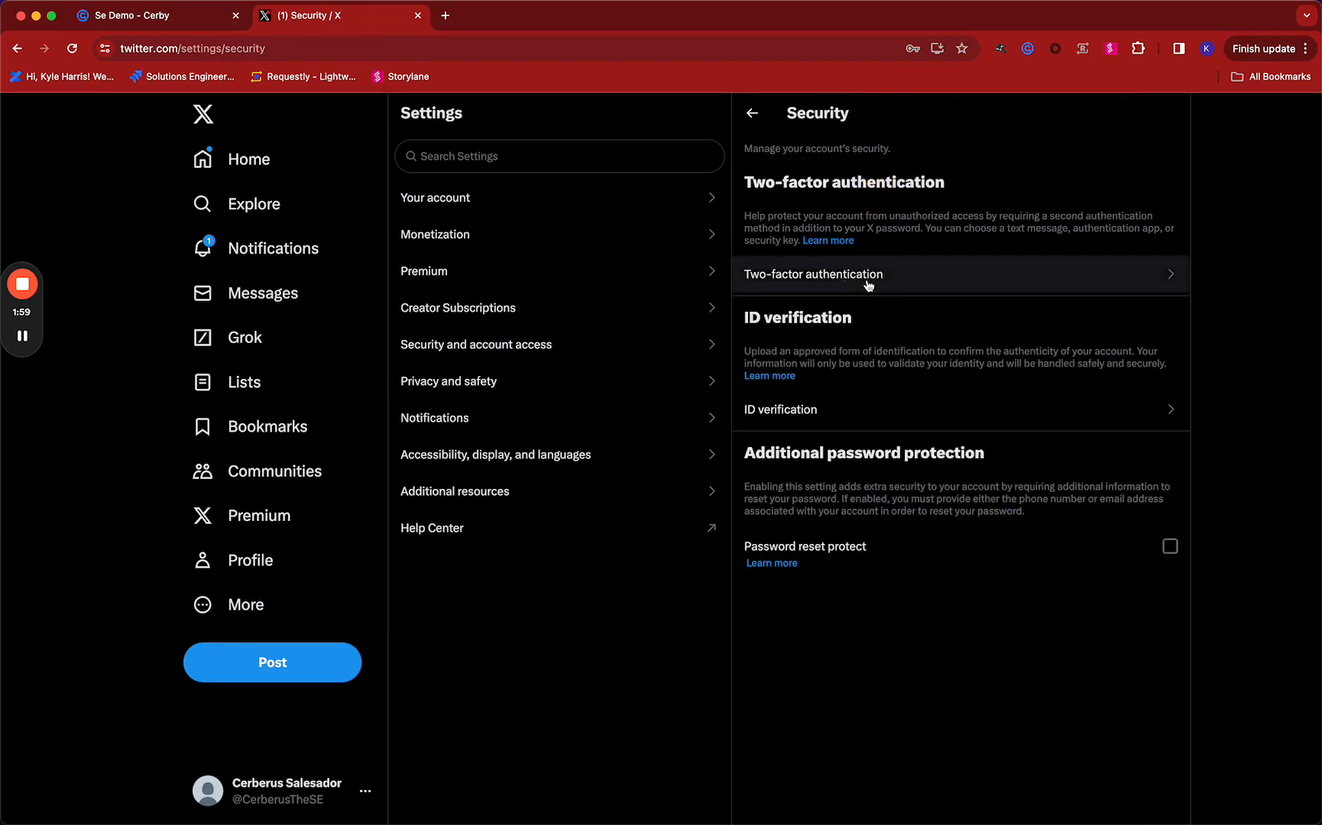
pyautogui.click(868, 278)
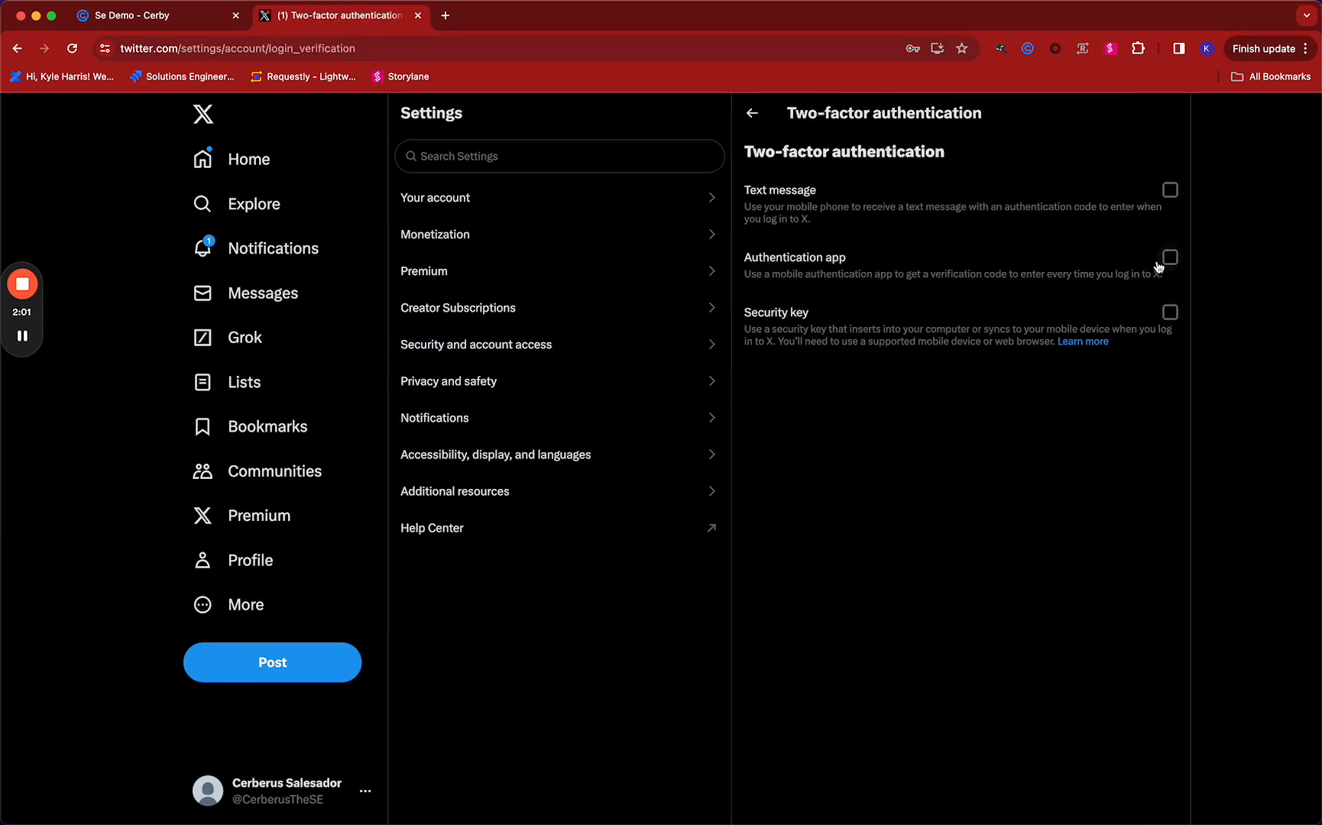
# Start the authentication app enrollment and copy the secret key offered in place of the QR code
pyautogui.click(1168, 260)
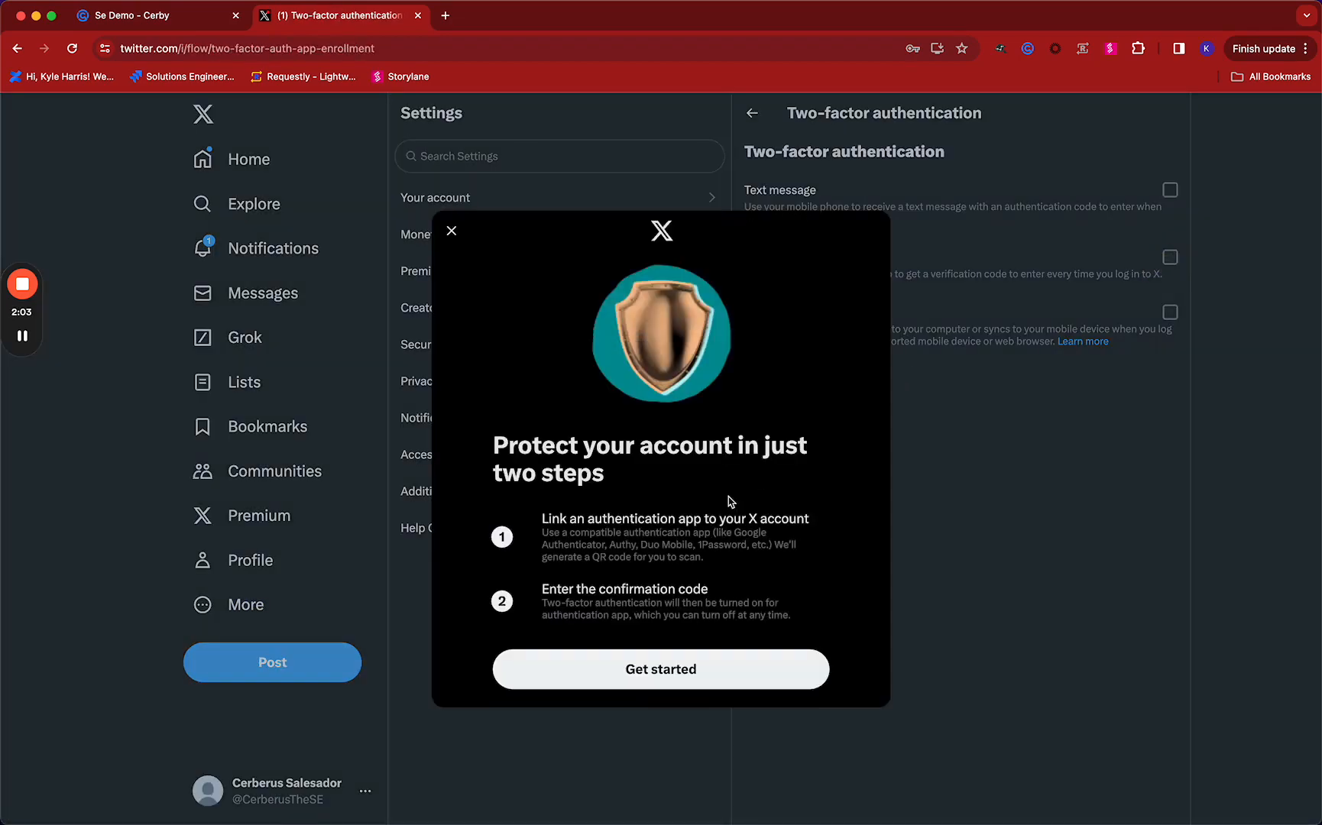
pyautogui.click(662, 671)
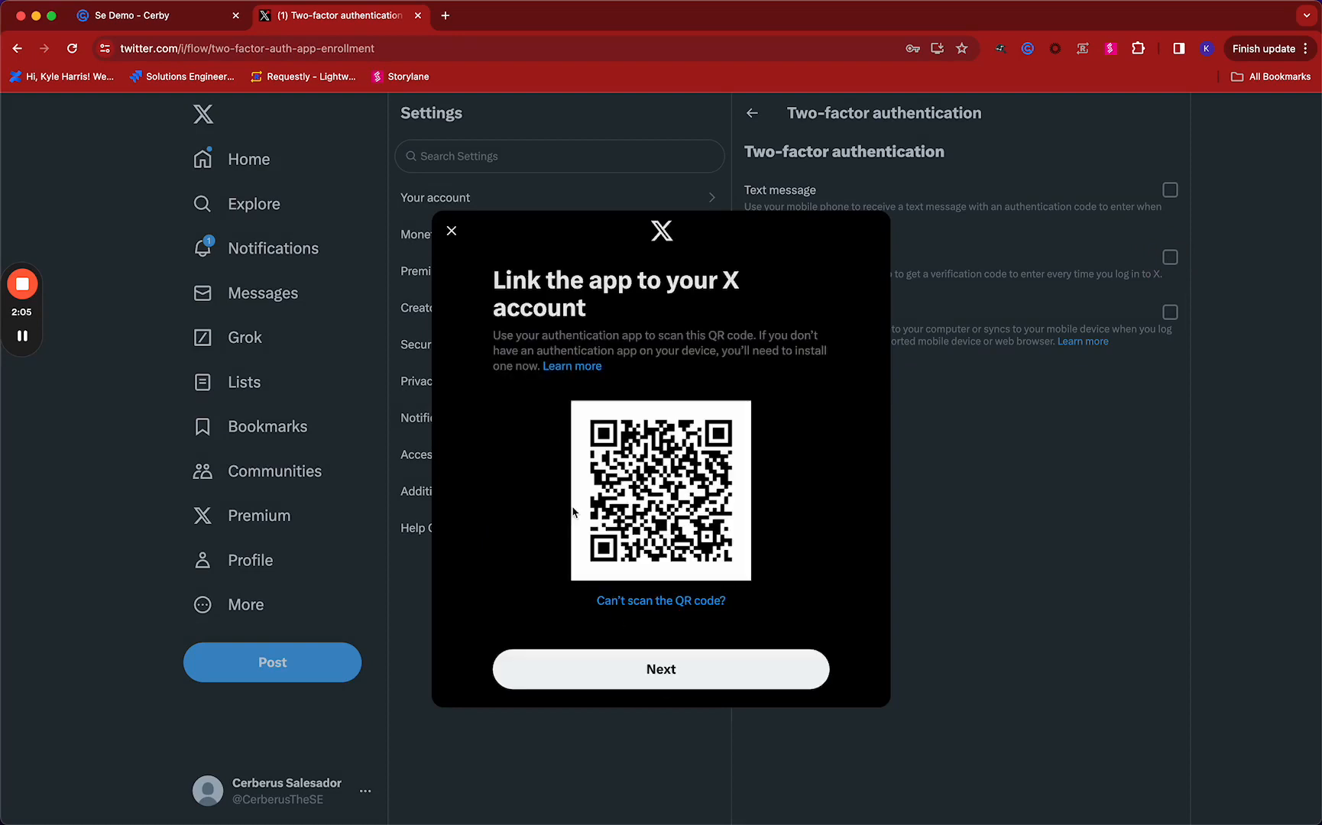
pyautogui.click(627, 600)
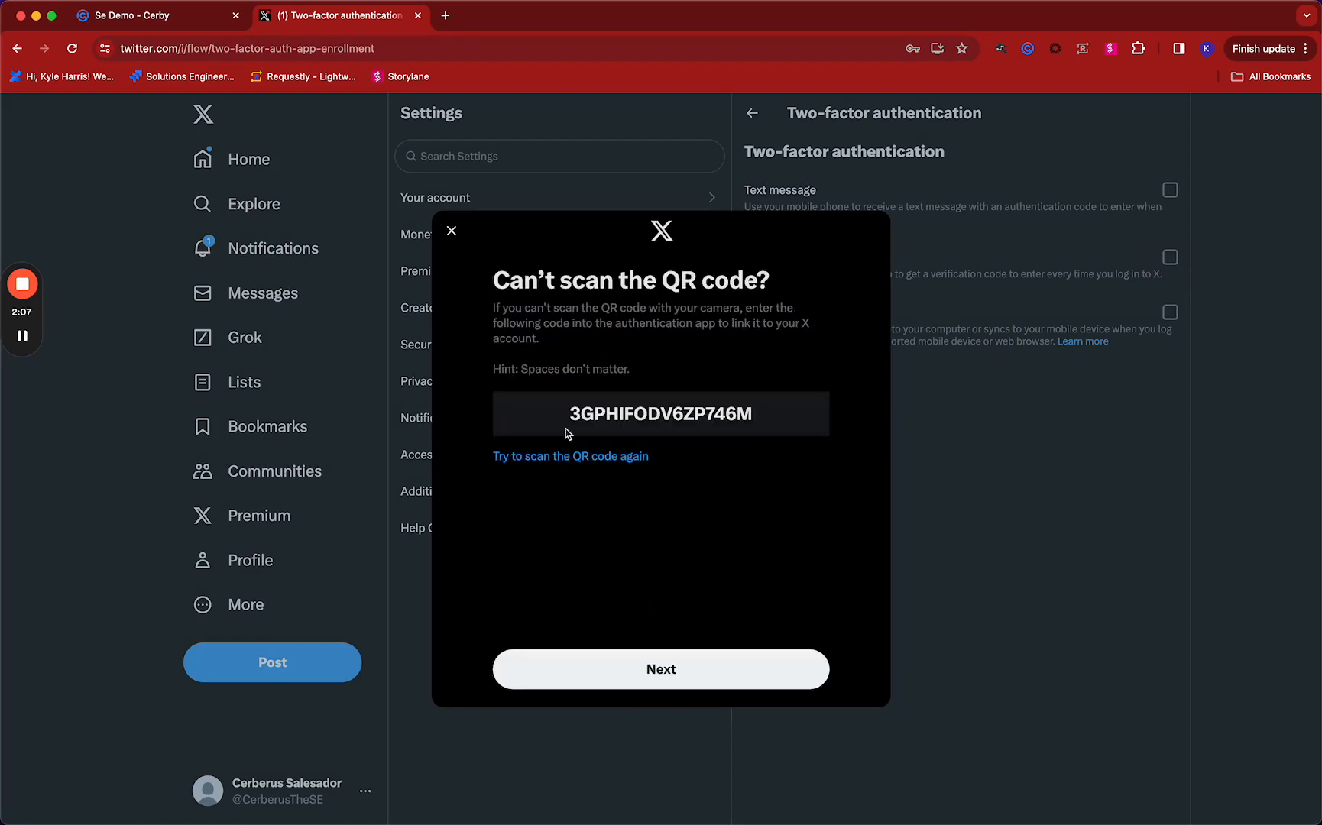
pyautogui.moveTo(575, 414); pyautogui.dragTo(763, 415)
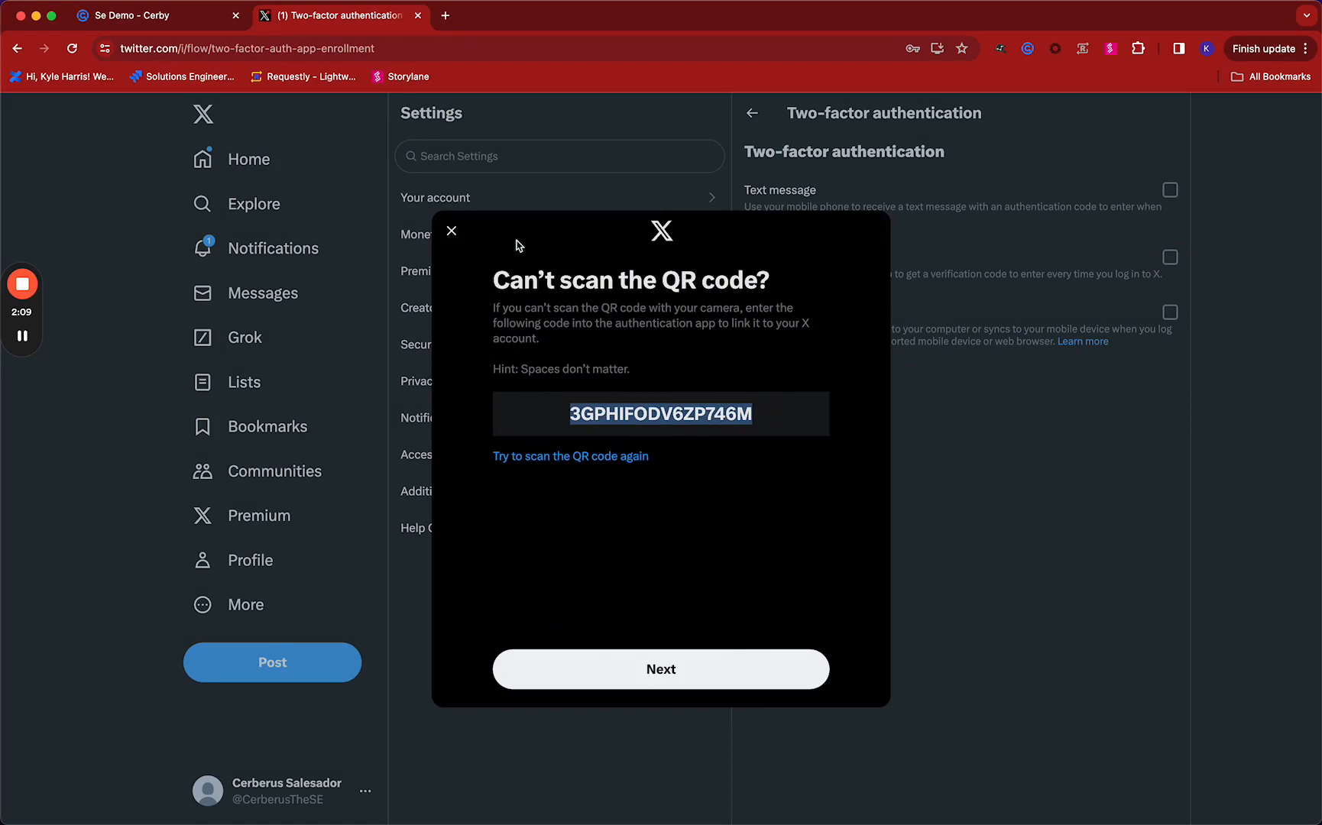
# Back in Cerby, set the Cerby authentication app as the Twitter account's 2FA by pasting and saving the copied secret key
pyautogui.click(123, 14)
pyautogui.scroll(-3, 472, 501)
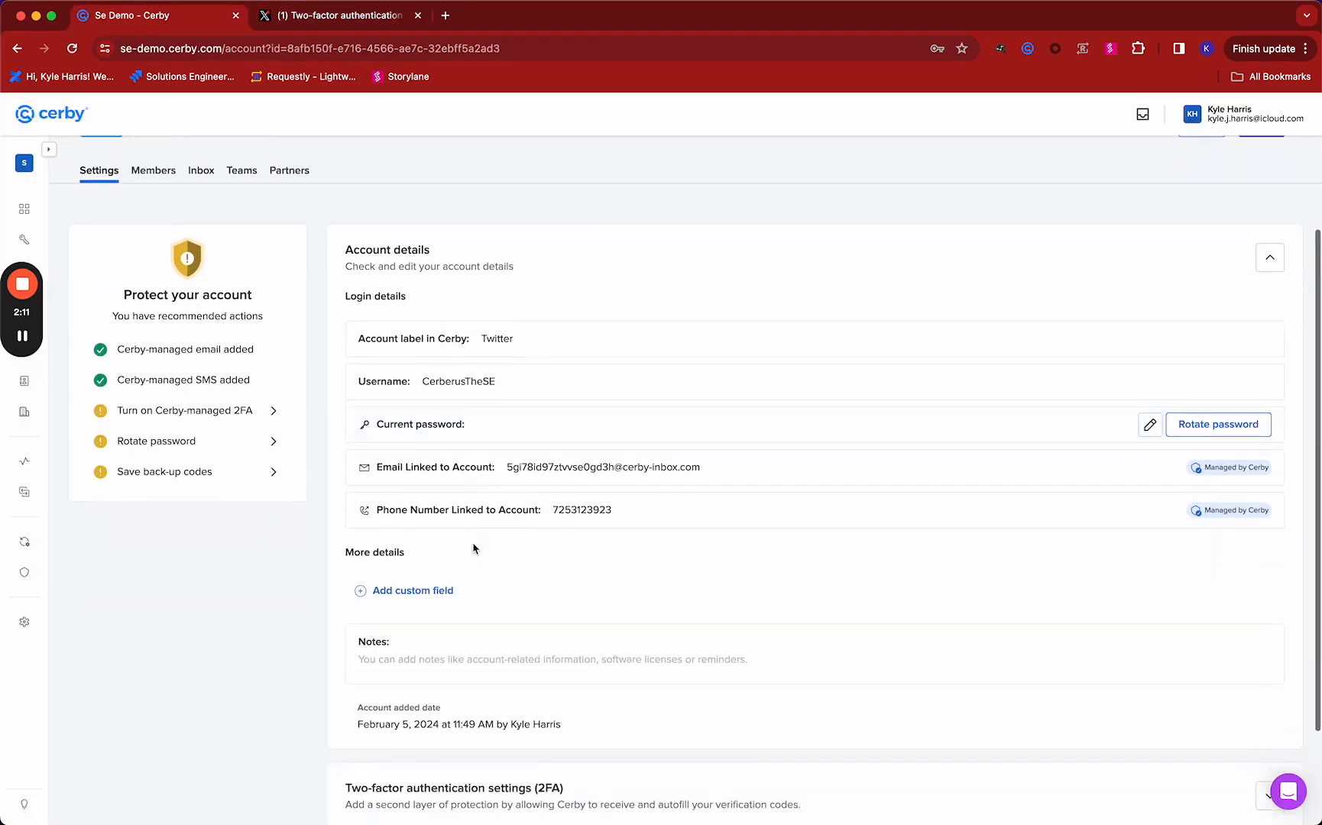
pyautogui.scroll(-1, 473, 561)
pyautogui.click(840, 670)
pyautogui.scroll(-2, 841, 670)
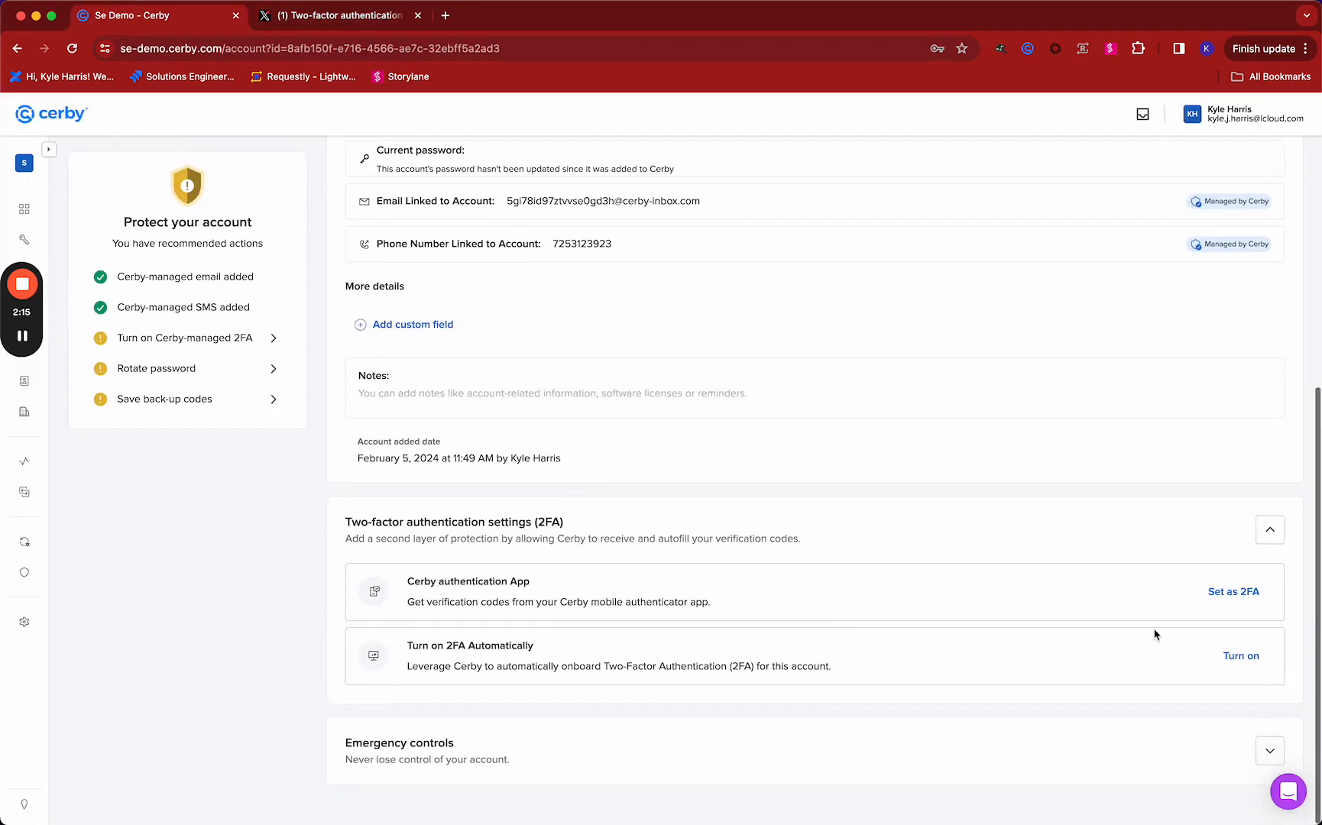
pyautogui.click(1224, 601)
pyautogui.click(552, 507)
pyautogui.press('super+v')
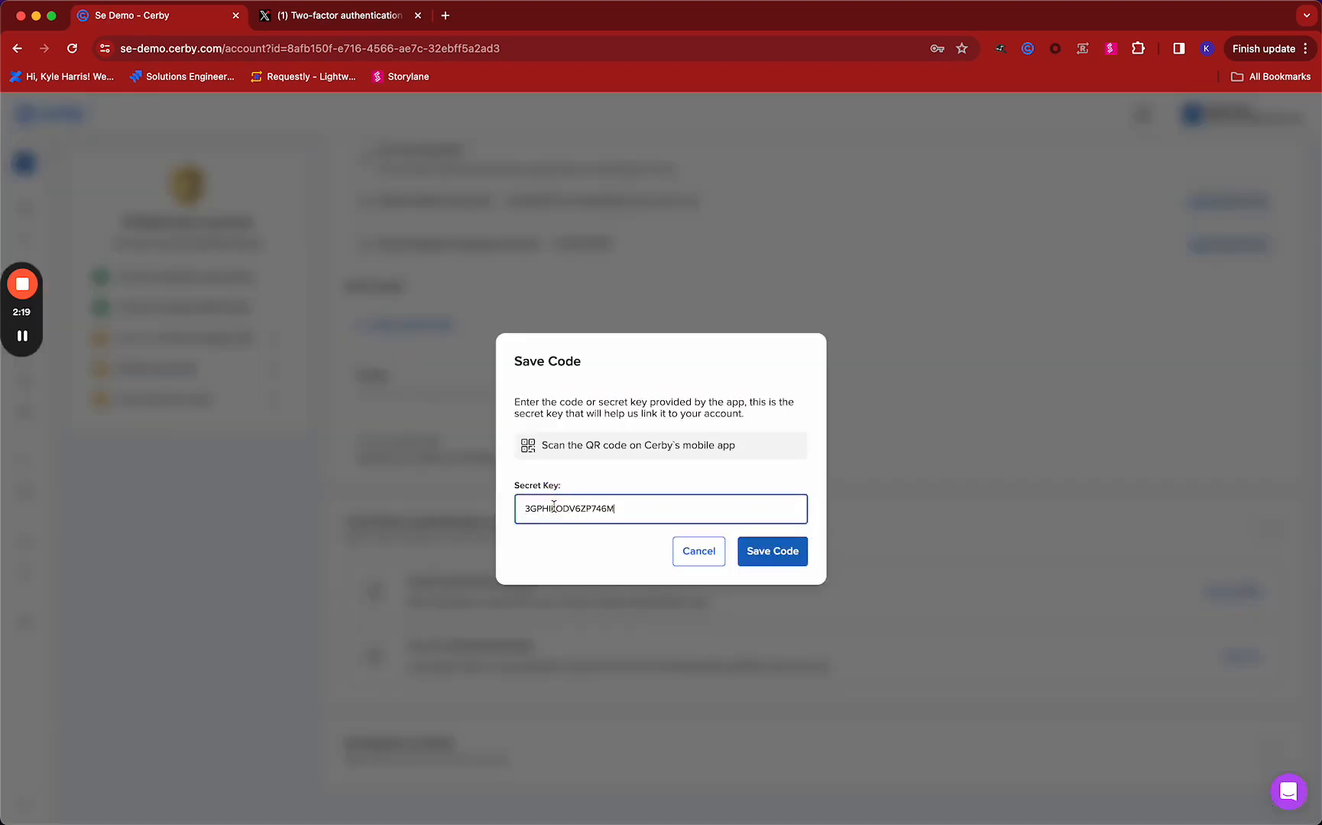
pyautogui.click(595, 552)
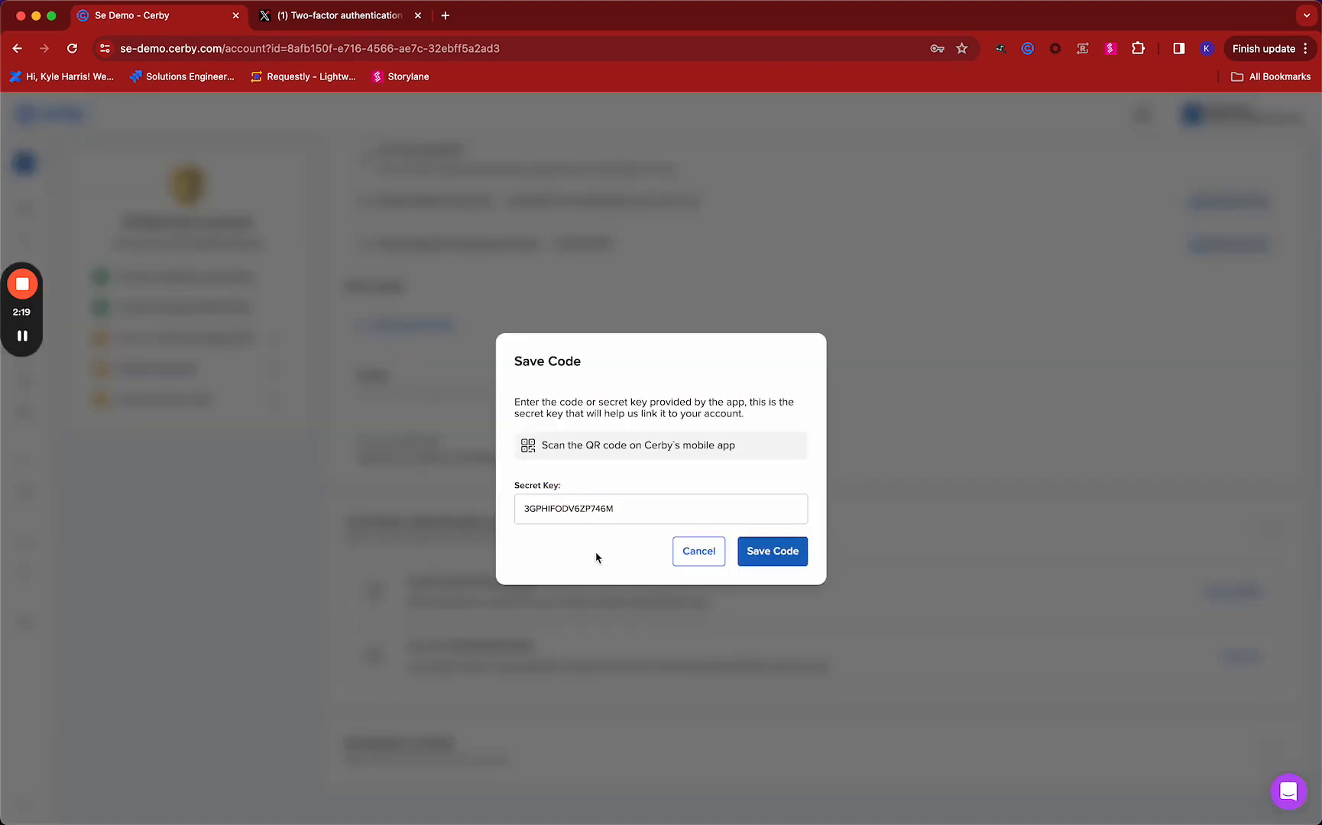
pyautogui.click(782, 565)
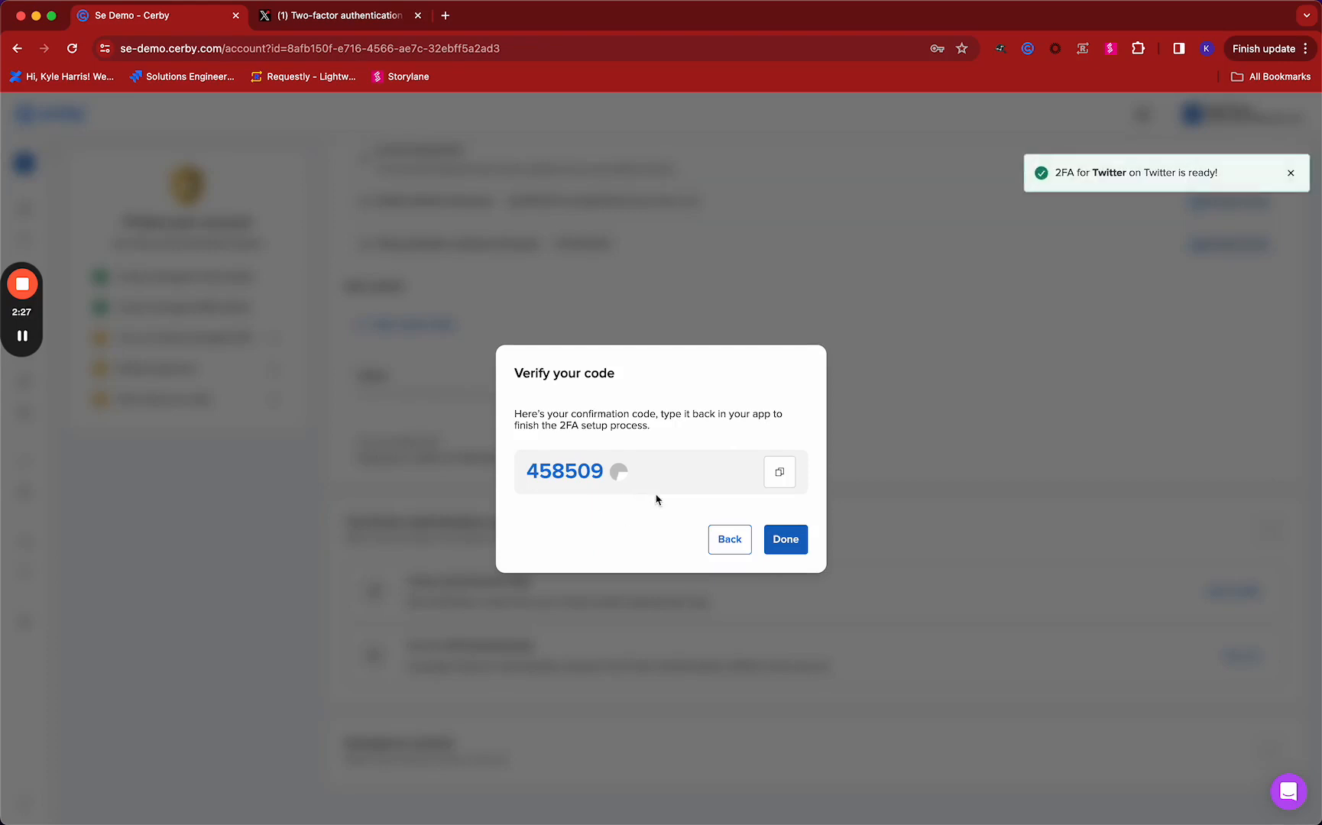
# Copy the confirmation code from Cerby, switch to the X website and confirm the authentication app enrollment with that code
pyautogui.click(773, 475)
pyautogui.click(344, 15)
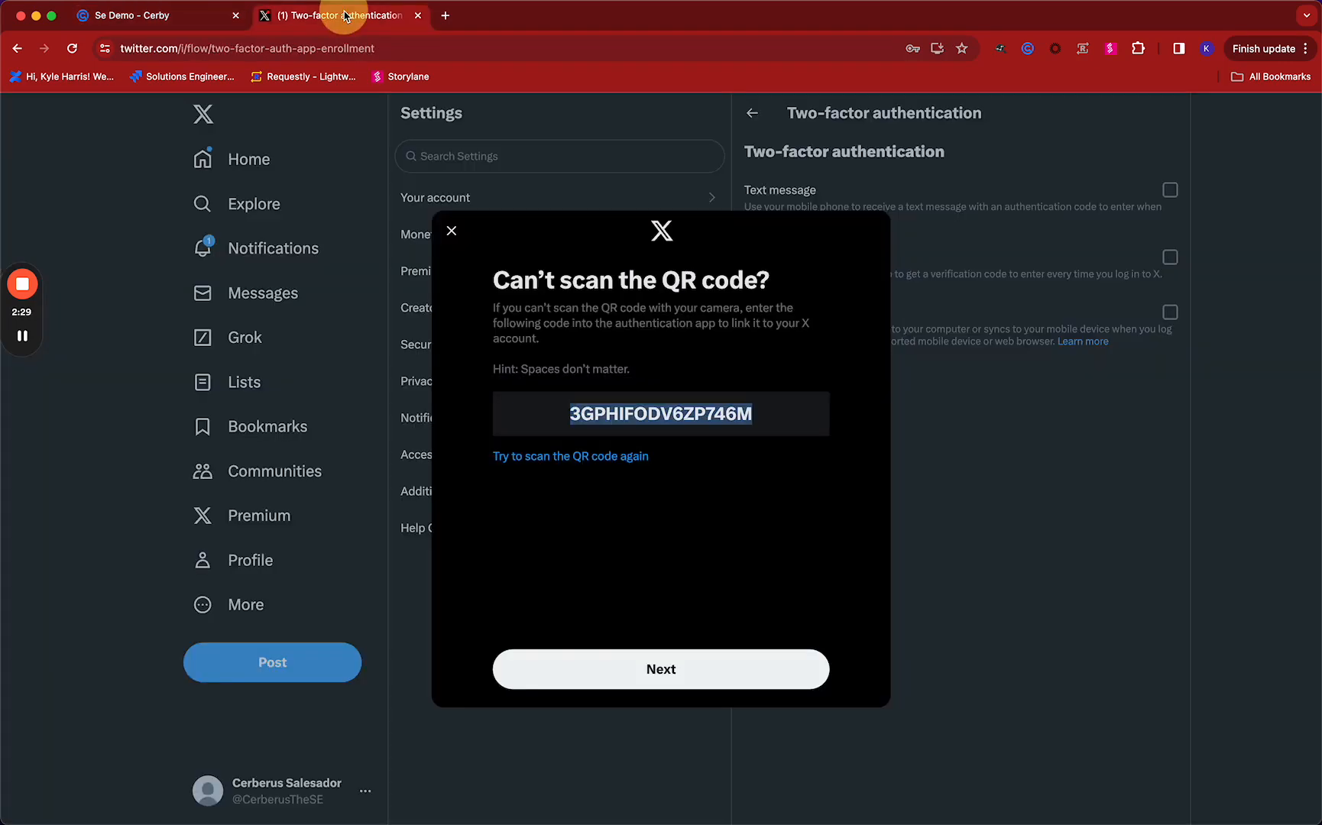
pyautogui.click(645, 652)
pyautogui.press('super+v')
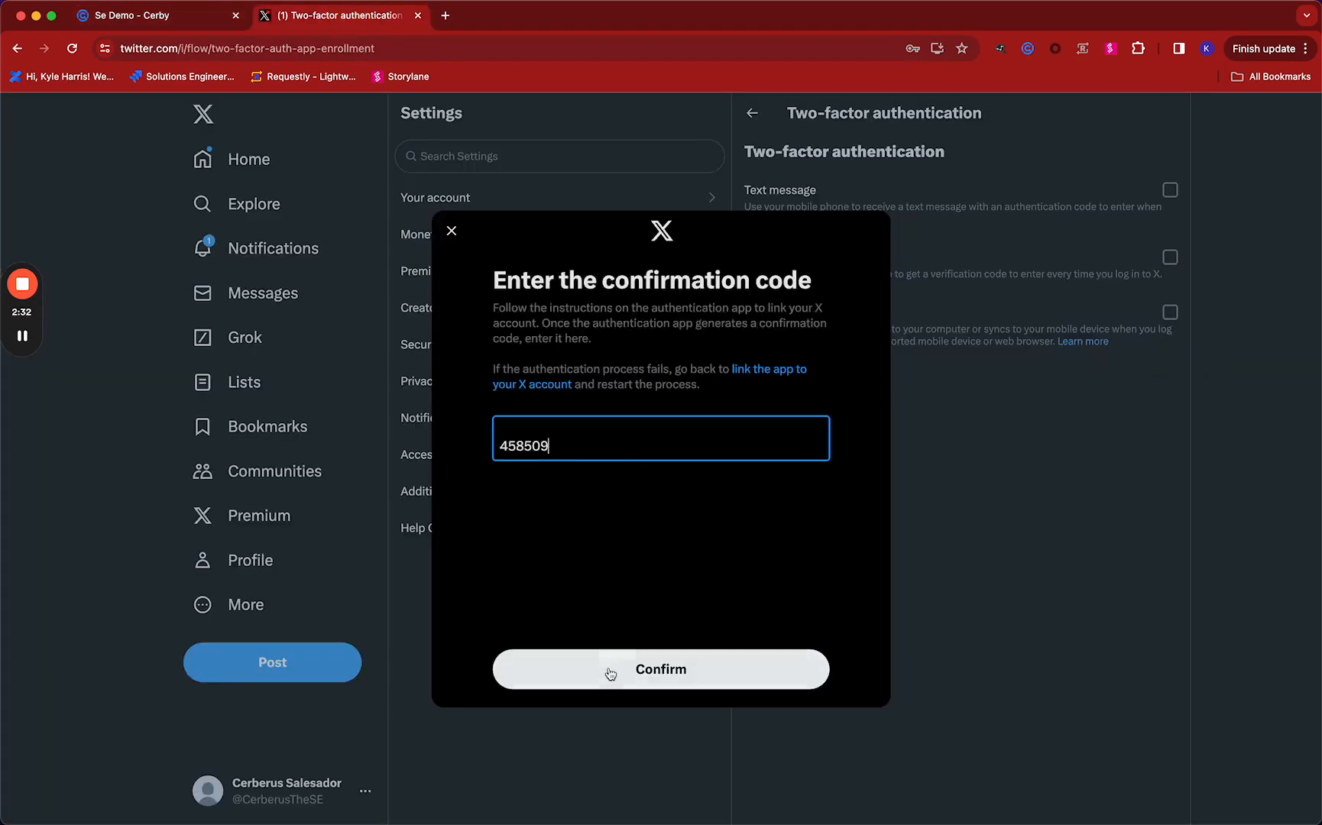
pyautogui.click(609, 673)
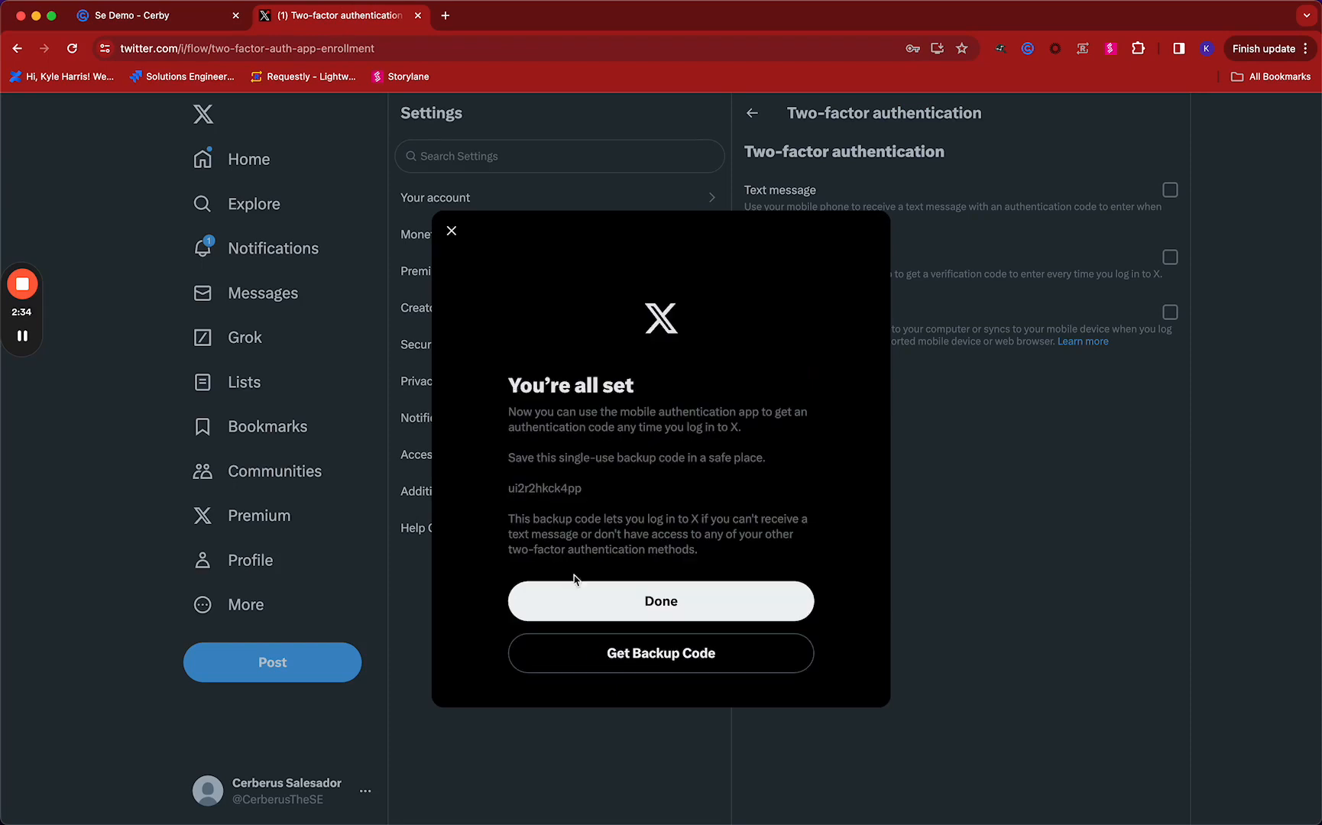
# Get the X account's single-use backup code, copy it and return to Cerby
pyautogui.click(610, 655)
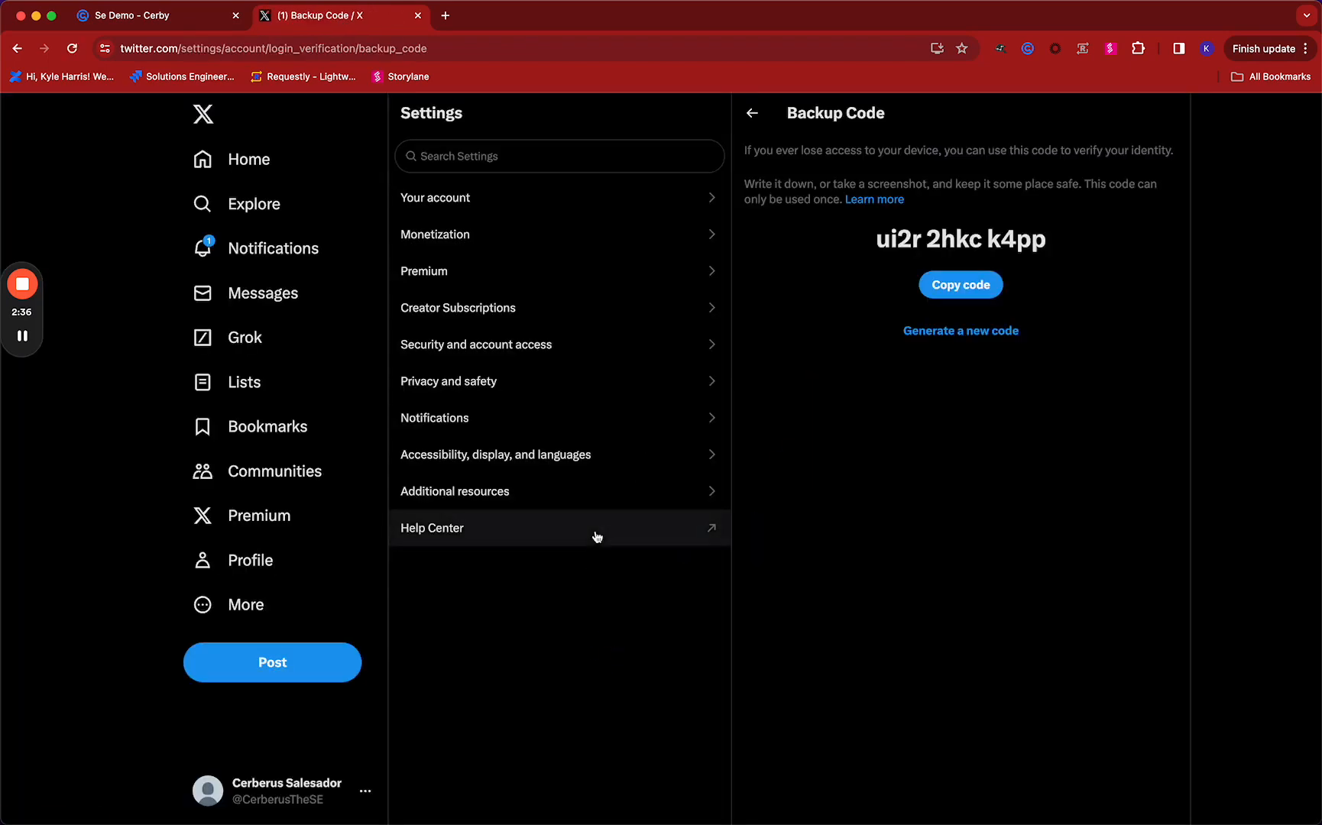
pyautogui.click(960, 289)
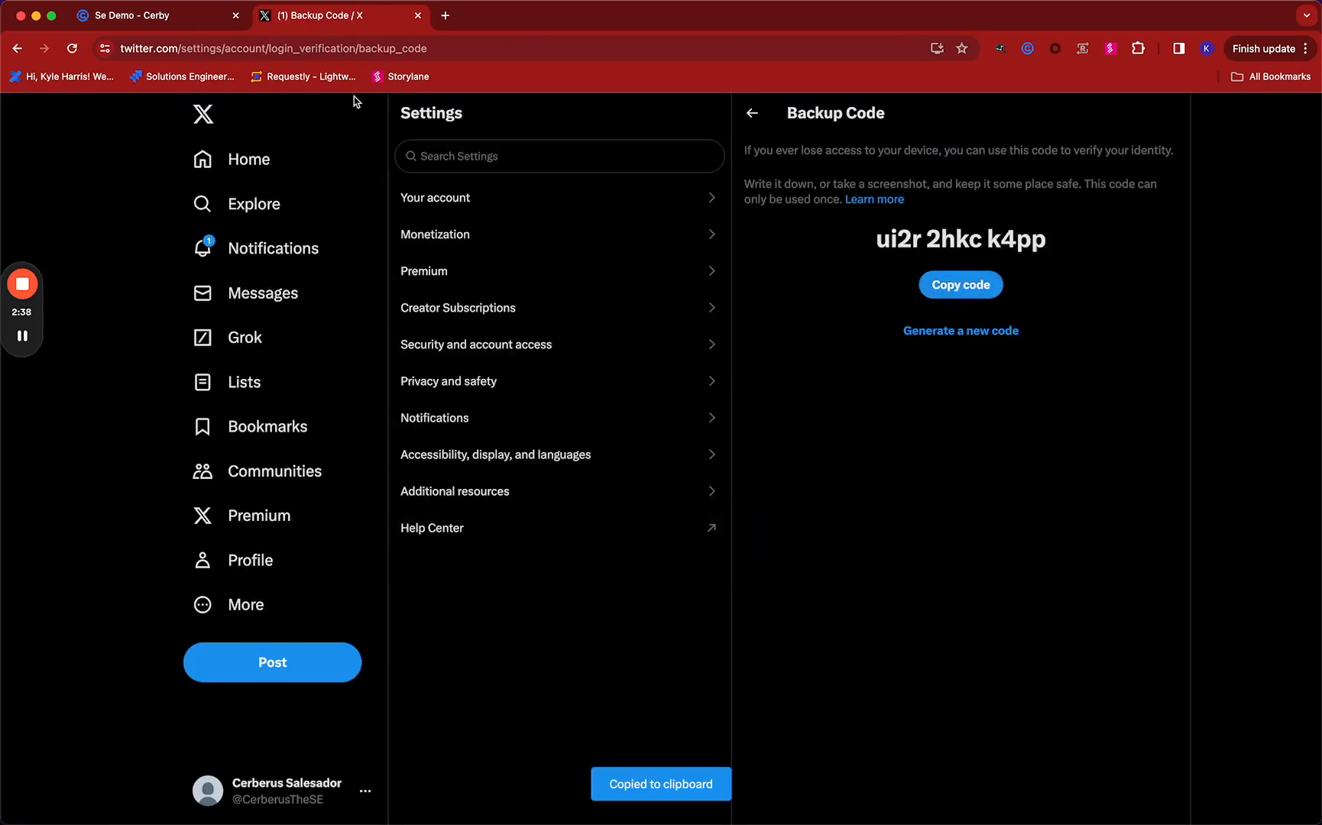
pyautogui.click(181, 19)
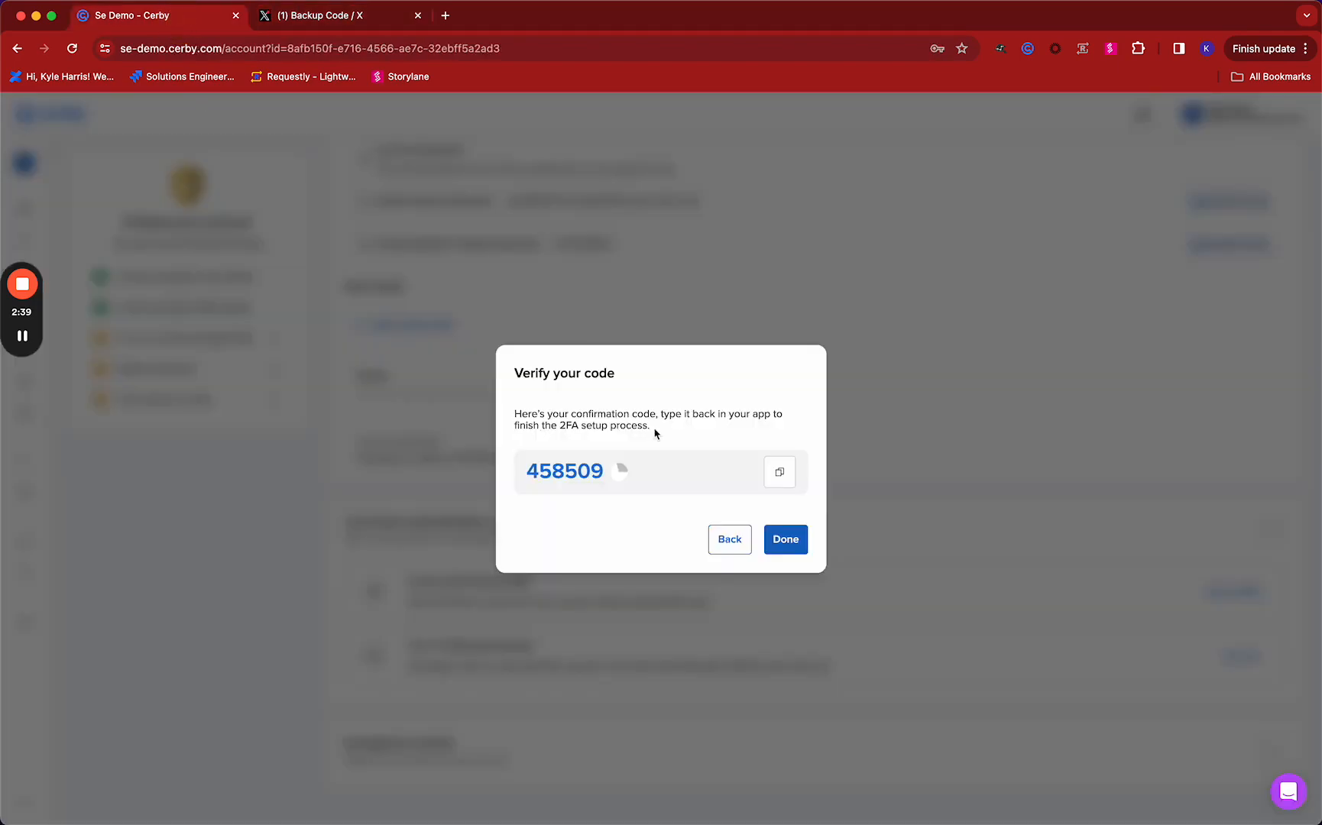
# Dismiss the code verification dialog and save the copied backup code as the Twitter account's 2FA backup code in Cerby
pyautogui.click(355, 403)
pyautogui.scroll(-1, 379, 540)
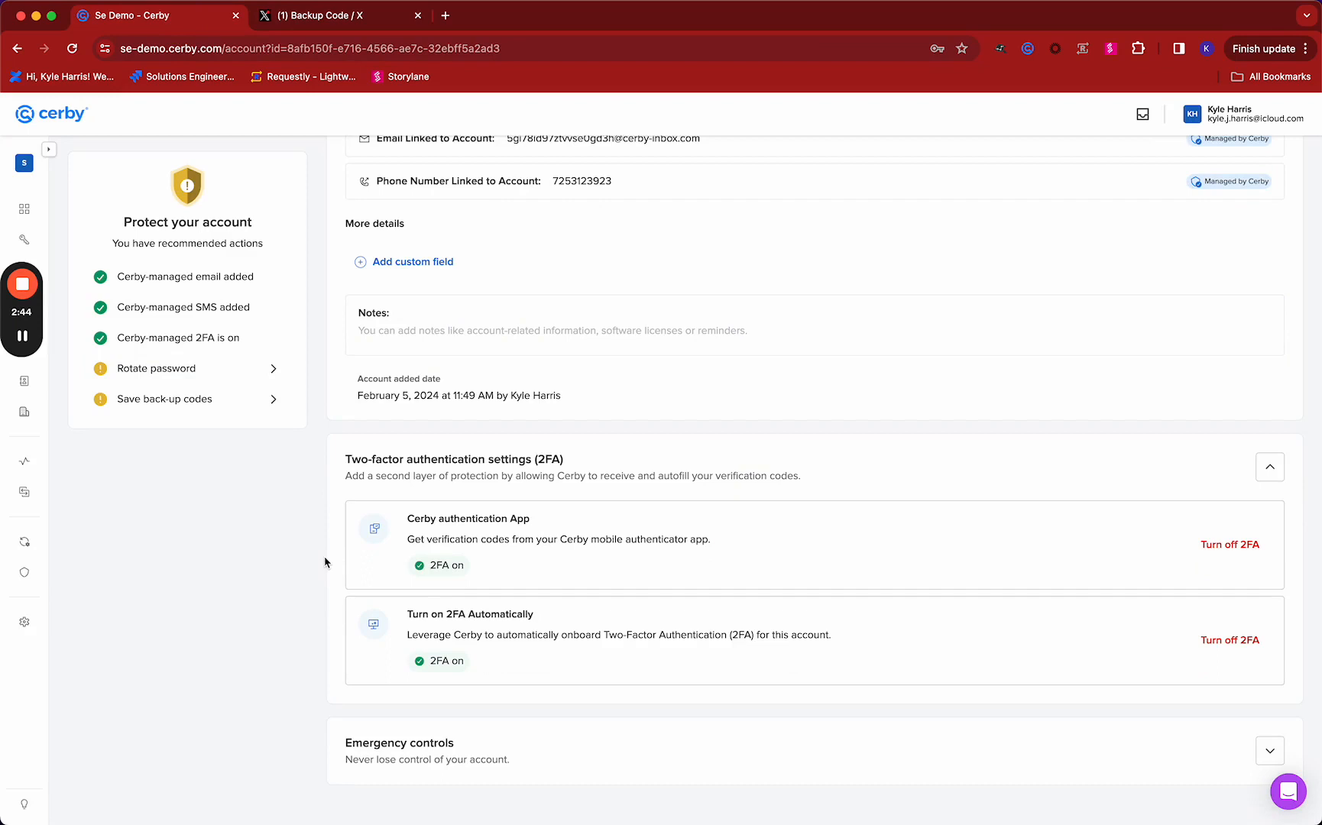
pyautogui.click(186, 399)
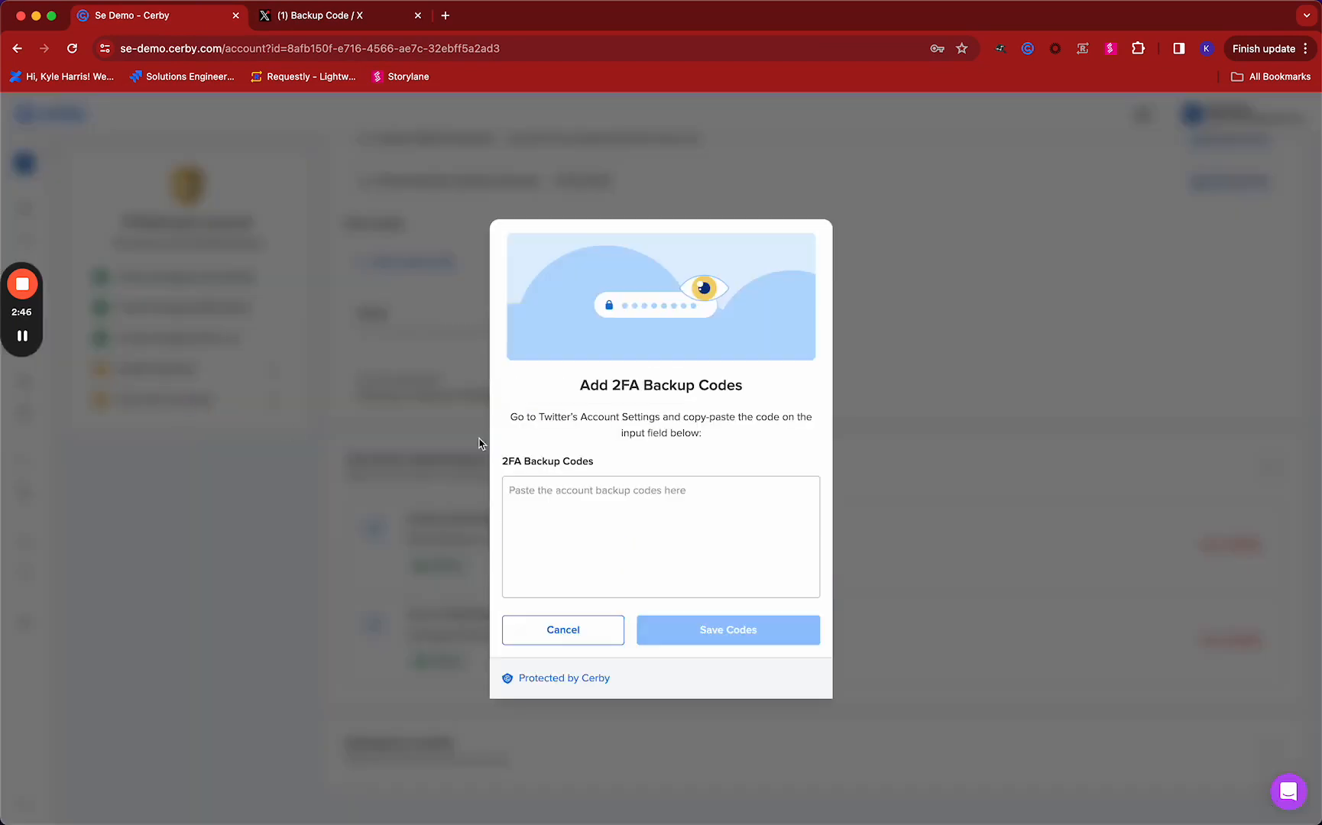
pyautogui.click(600, 502)
pyautogui.press('super+v')
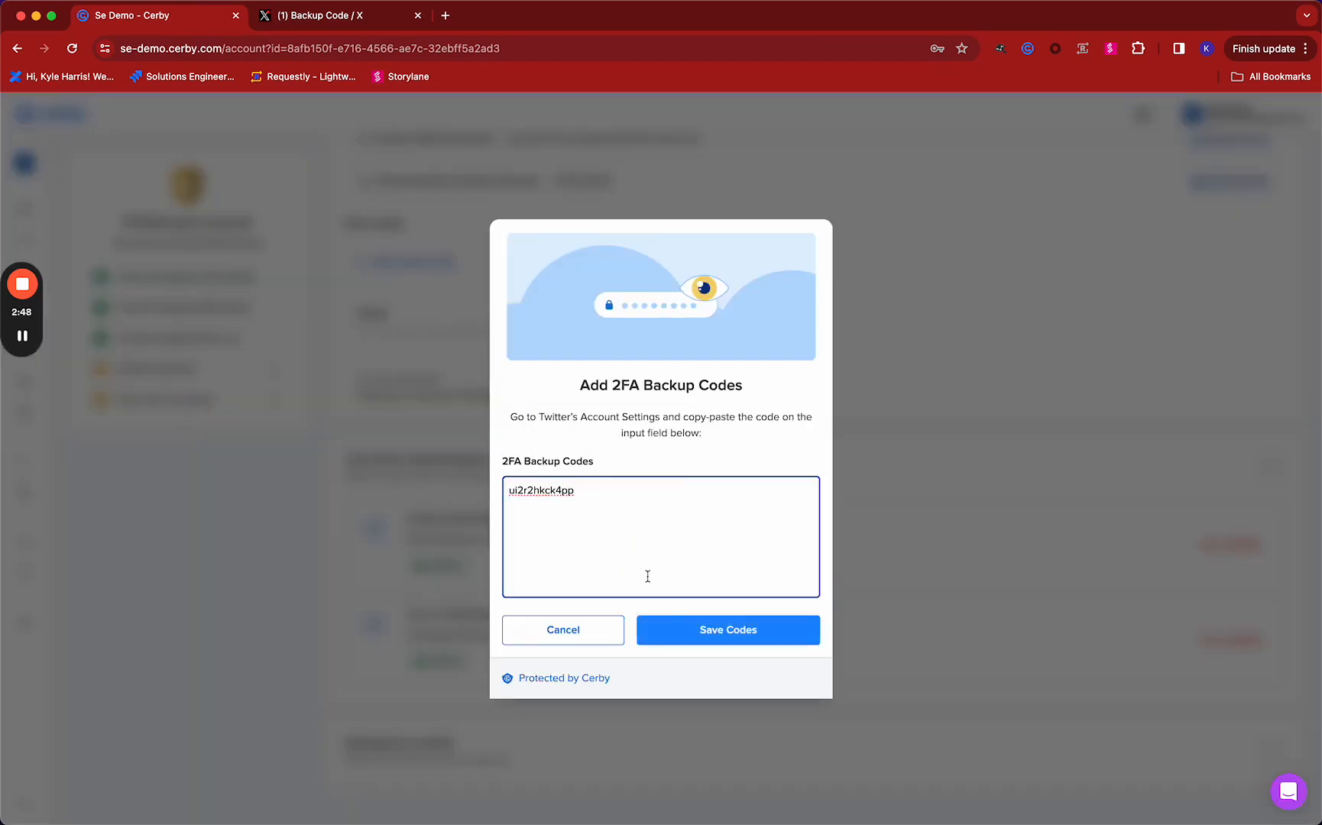
pyautogui.click(684, 637)
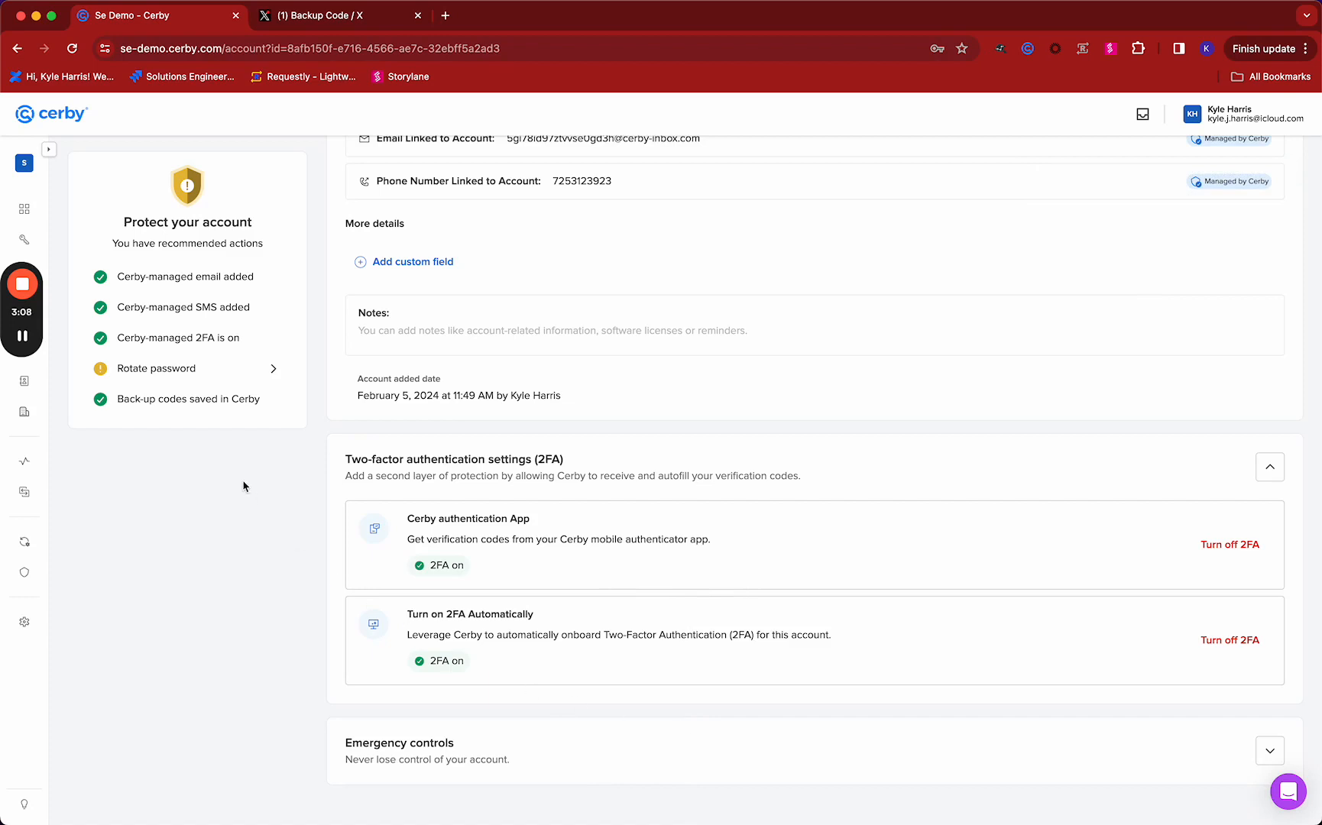
# Open the Rotate Password dialog for the Twitter account and read how Cerby rotates the password
pyautogui.scroll(3, 329, 561)
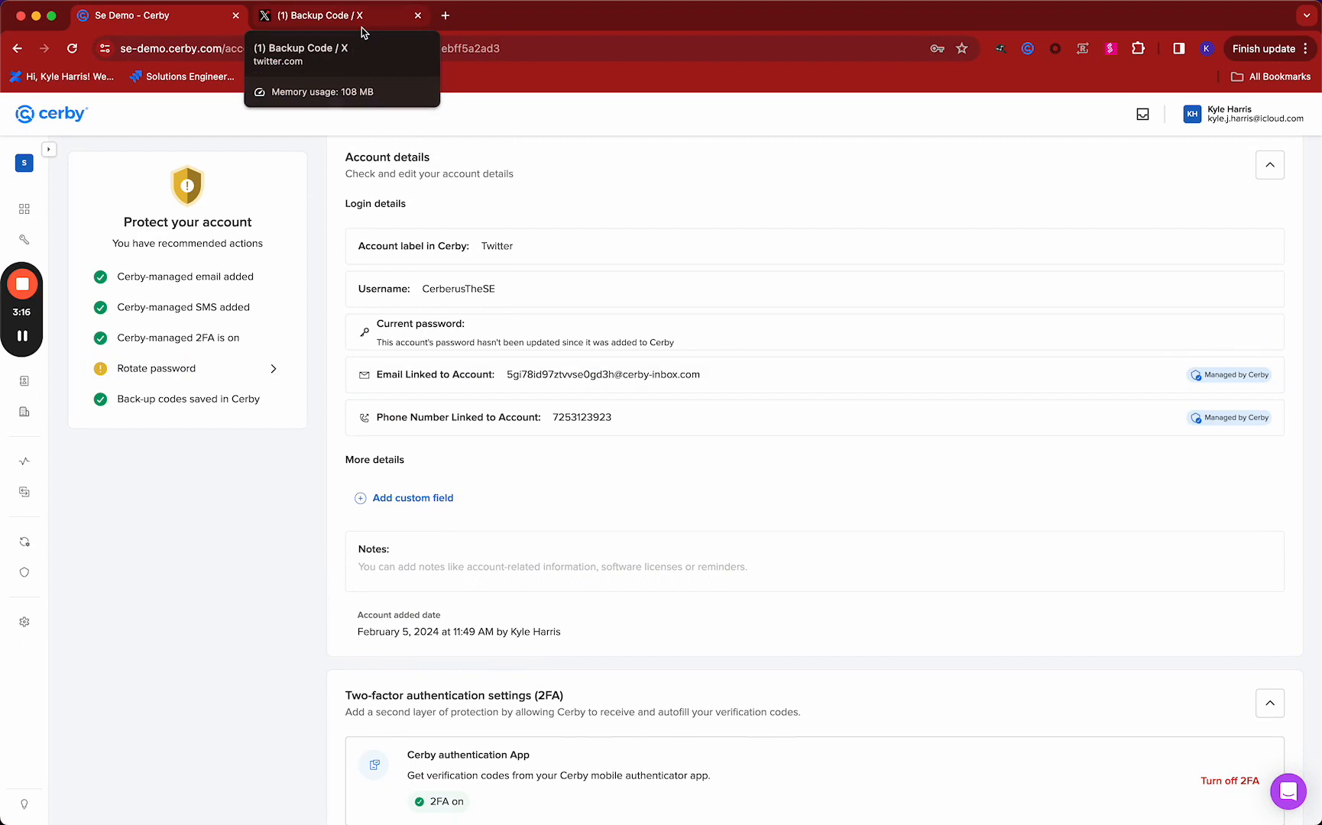
pyautogui.click(154, 370)
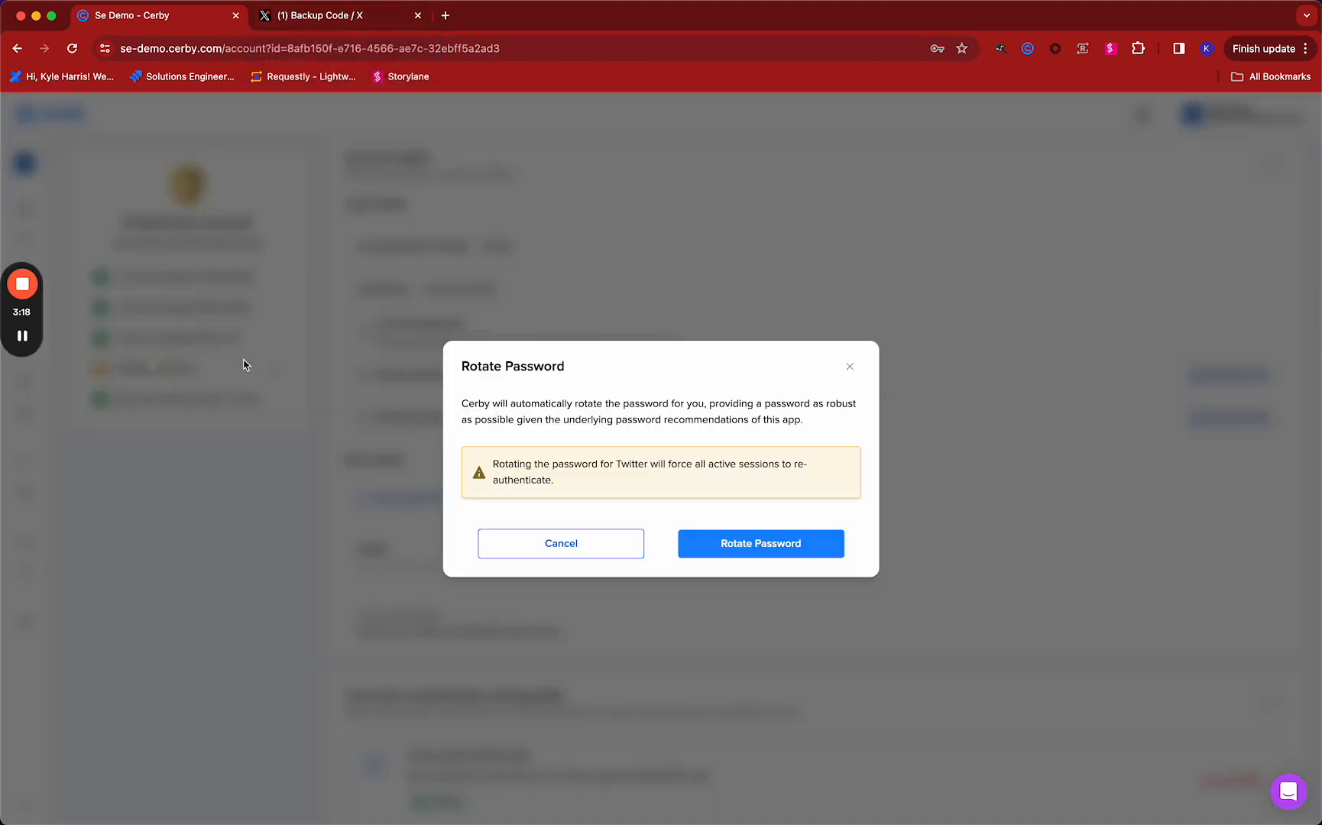
pyautogui.moveTo(462, 407); pyautogui.dragTo(726, 420)
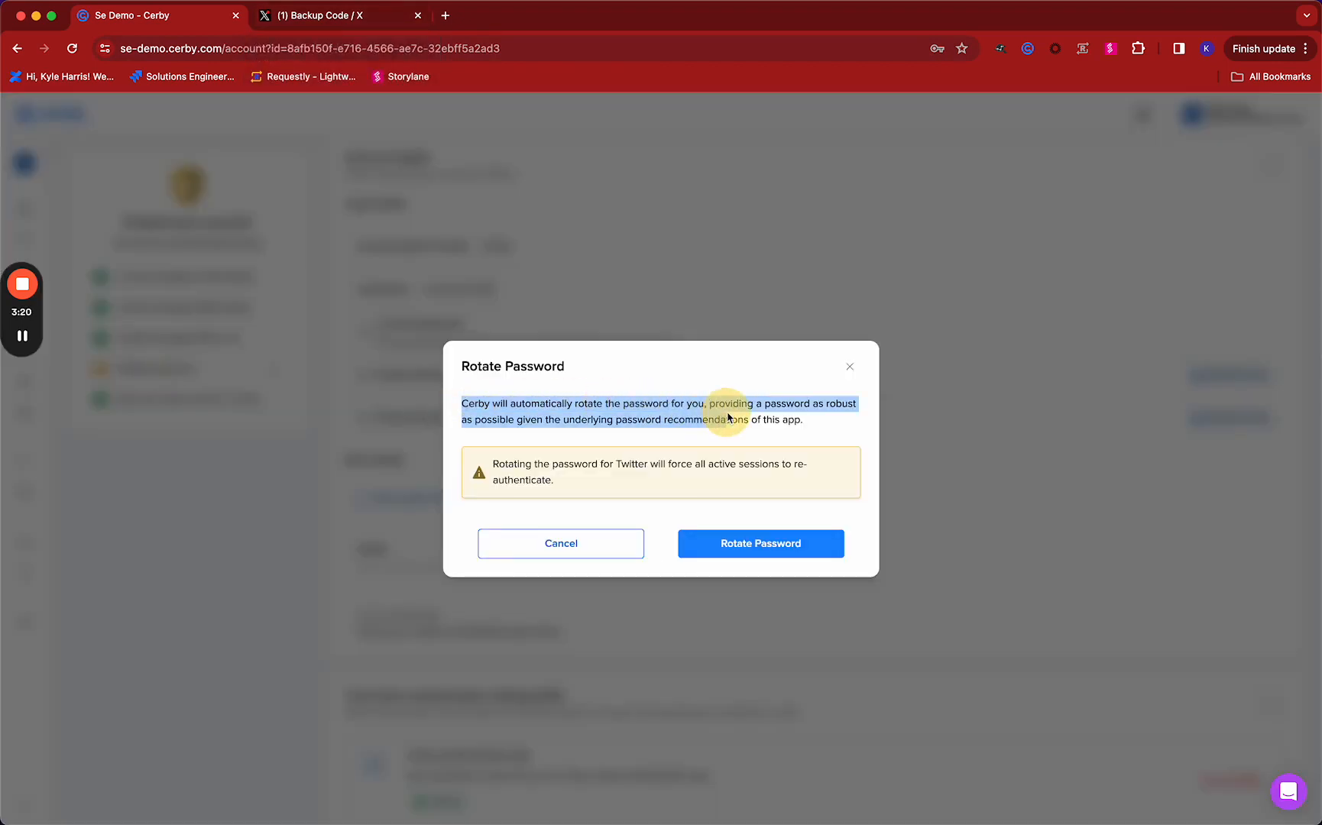
pyautogui.click(649, 267)
# Switch to the X website, log out of the account and close that page
pyautogui.click(334, 23)
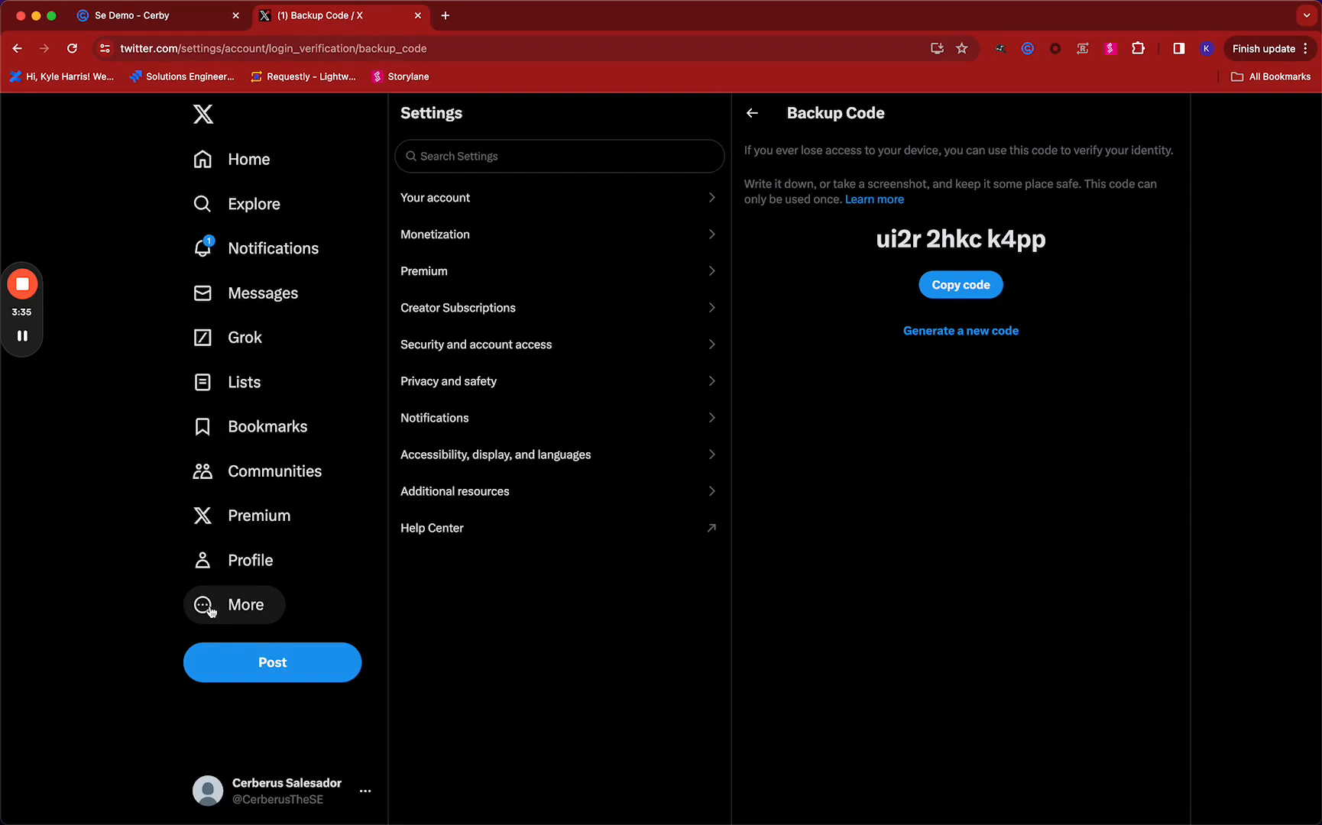
pyautogui.click(352, 793)
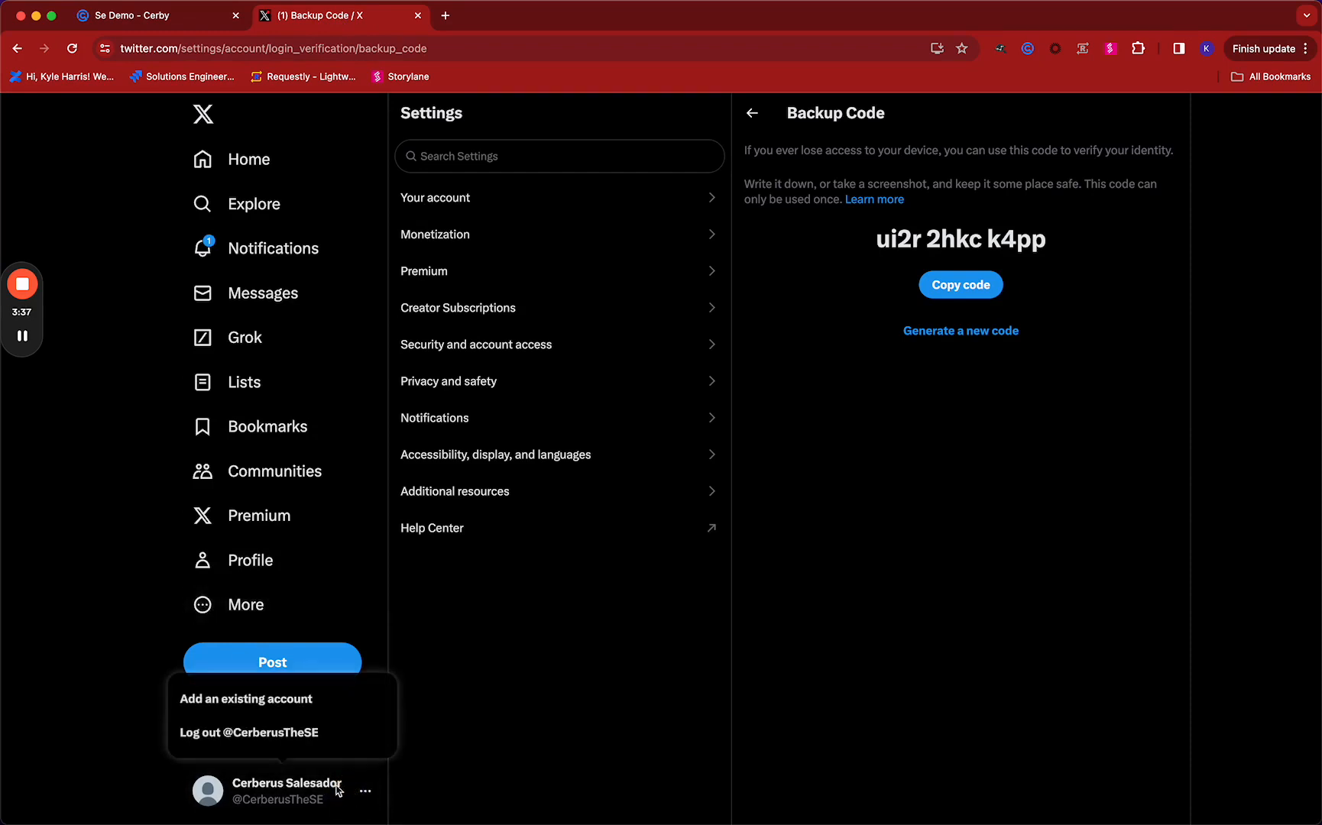
pyautogui.click(266, 731)
pyautogui.click(655, 513)
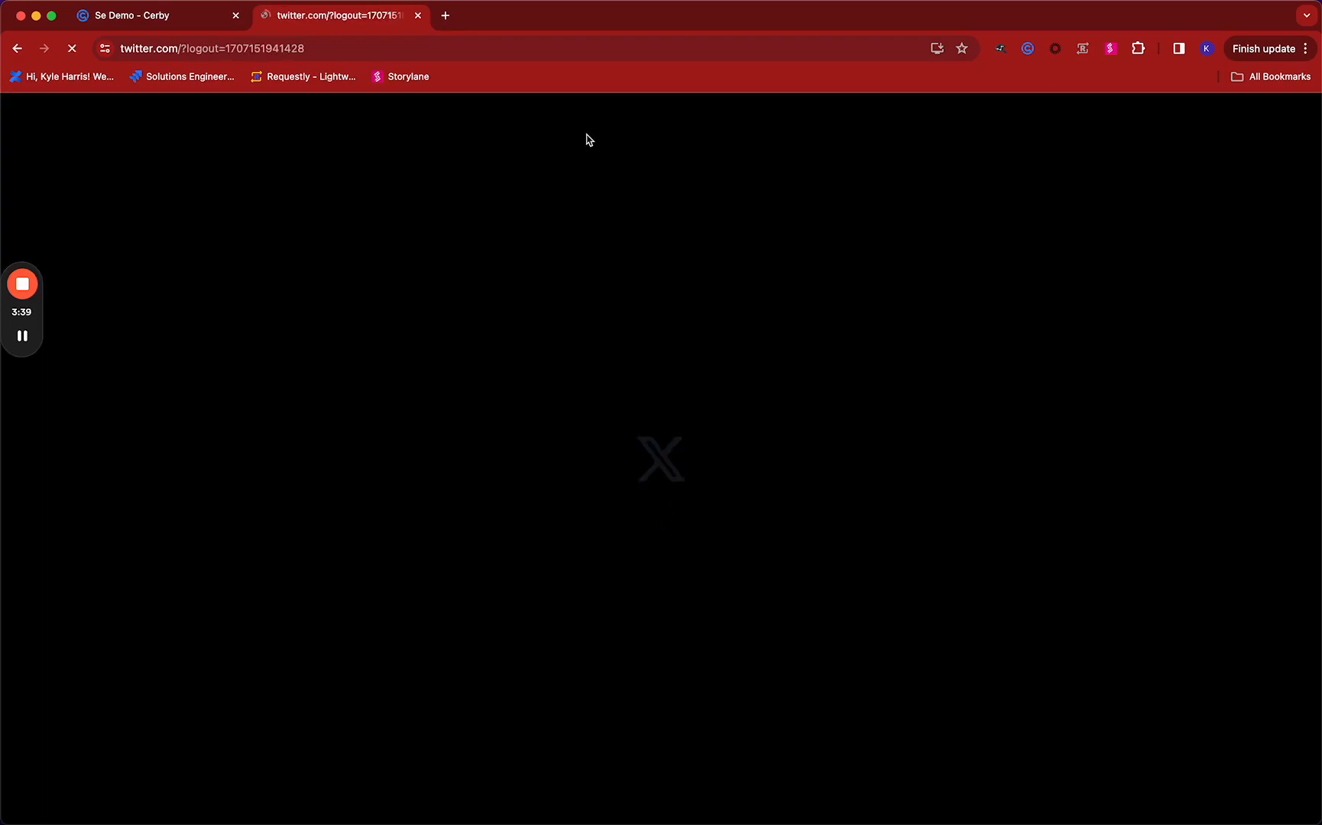
pyautogui.click(418, 15)
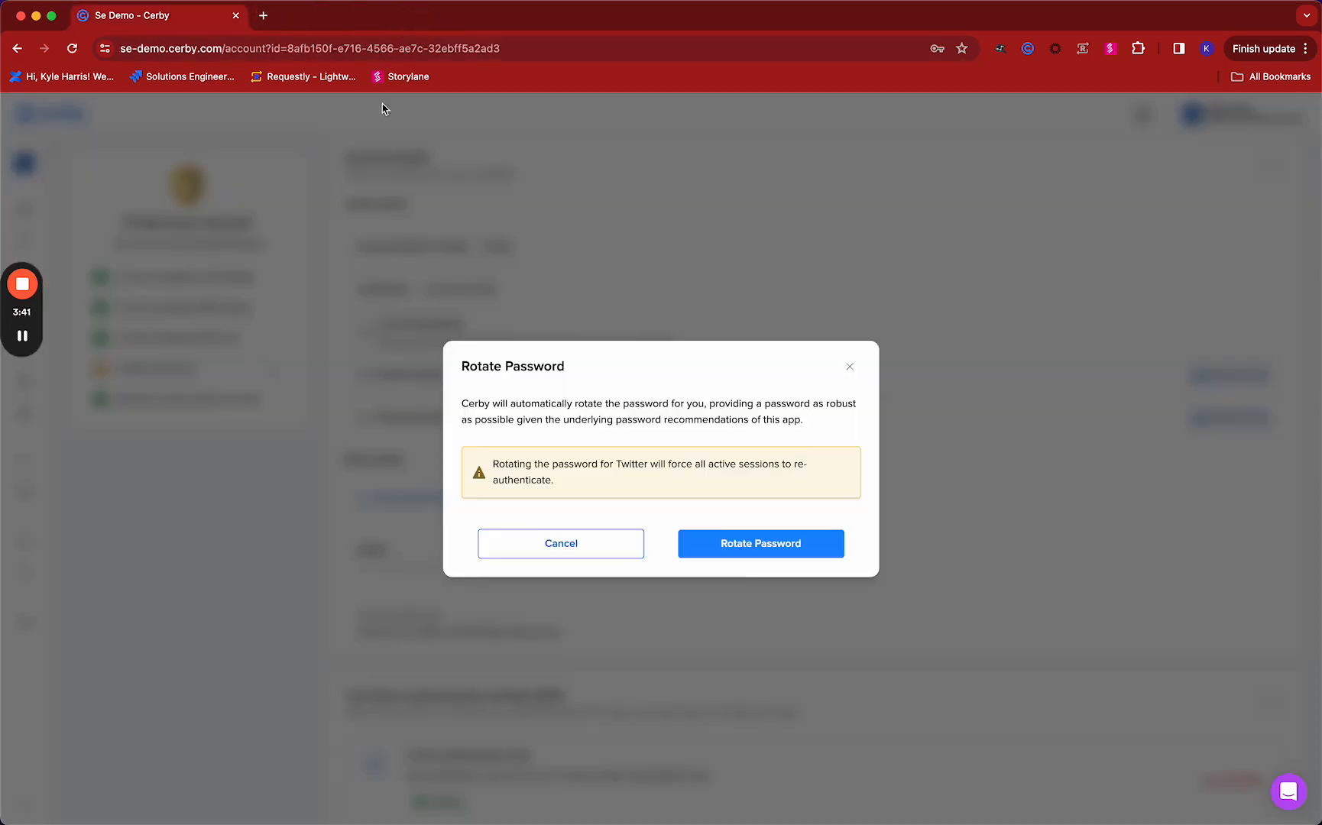
# Close the Rotate Password dialog without rotating and log in to the Twitter account through Cerby
pyautogui.click(848, 367)
pyautogui.scroll(5, 743, 397)
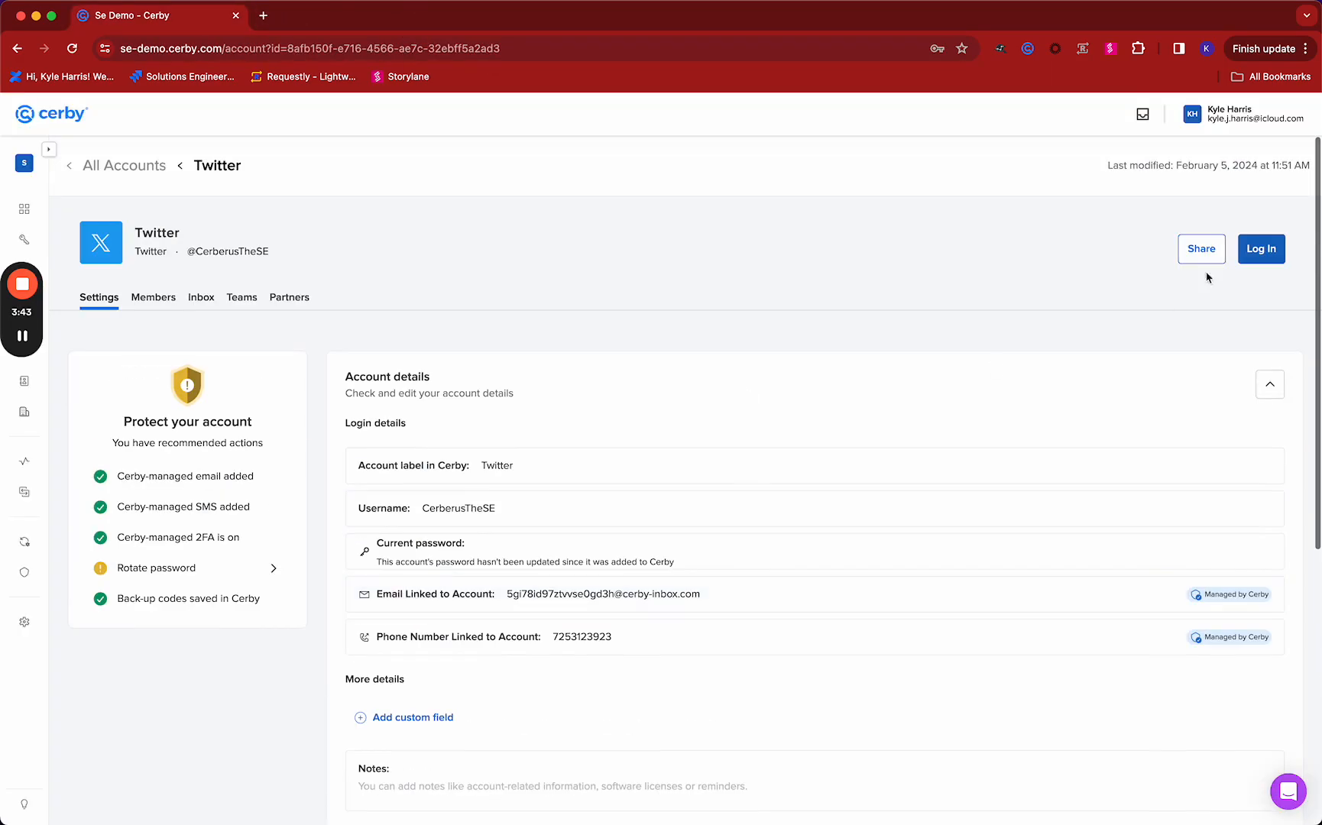
pyautogui.click(1281, 247)
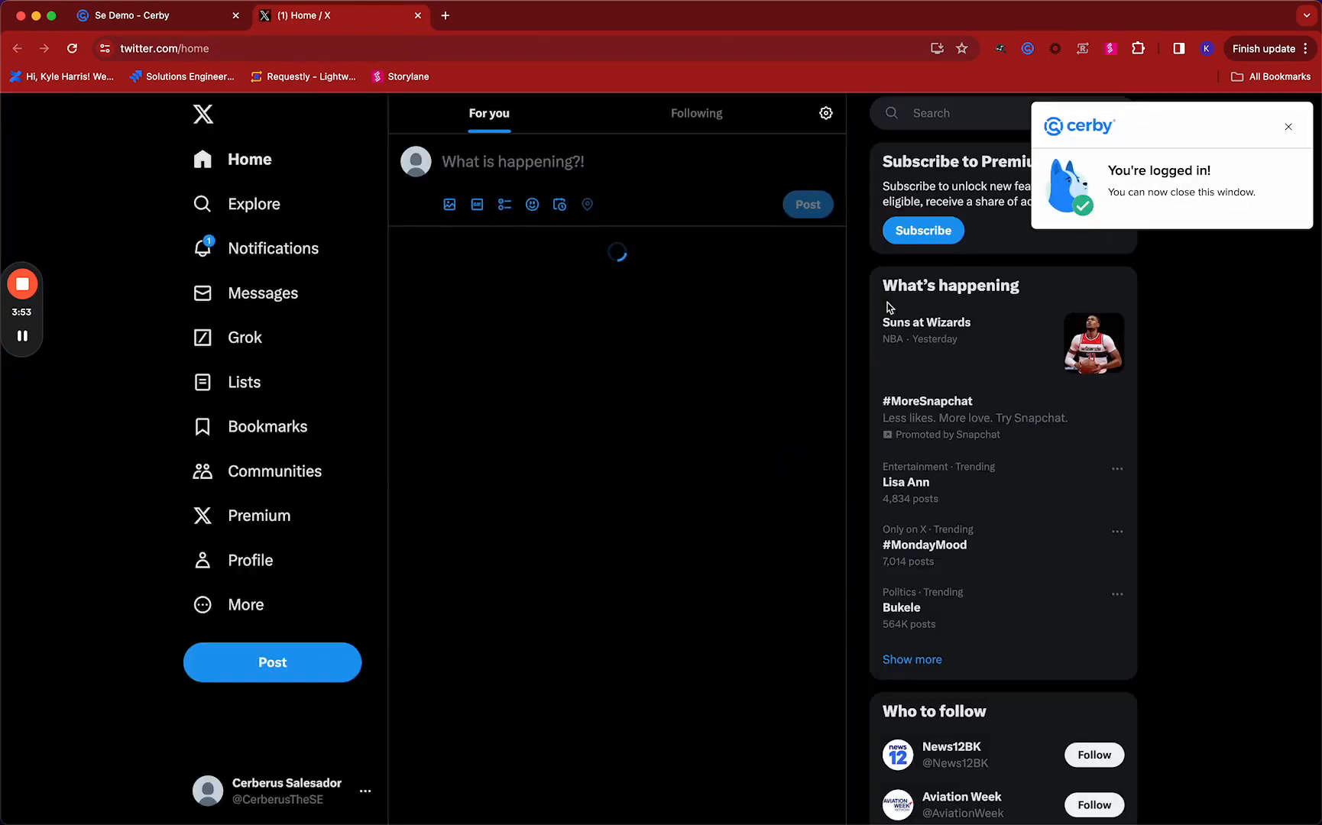
# Return to the Twitter account's details in Cerby and start the automatic rotation of its current password
pyautogui.click(168, 24)
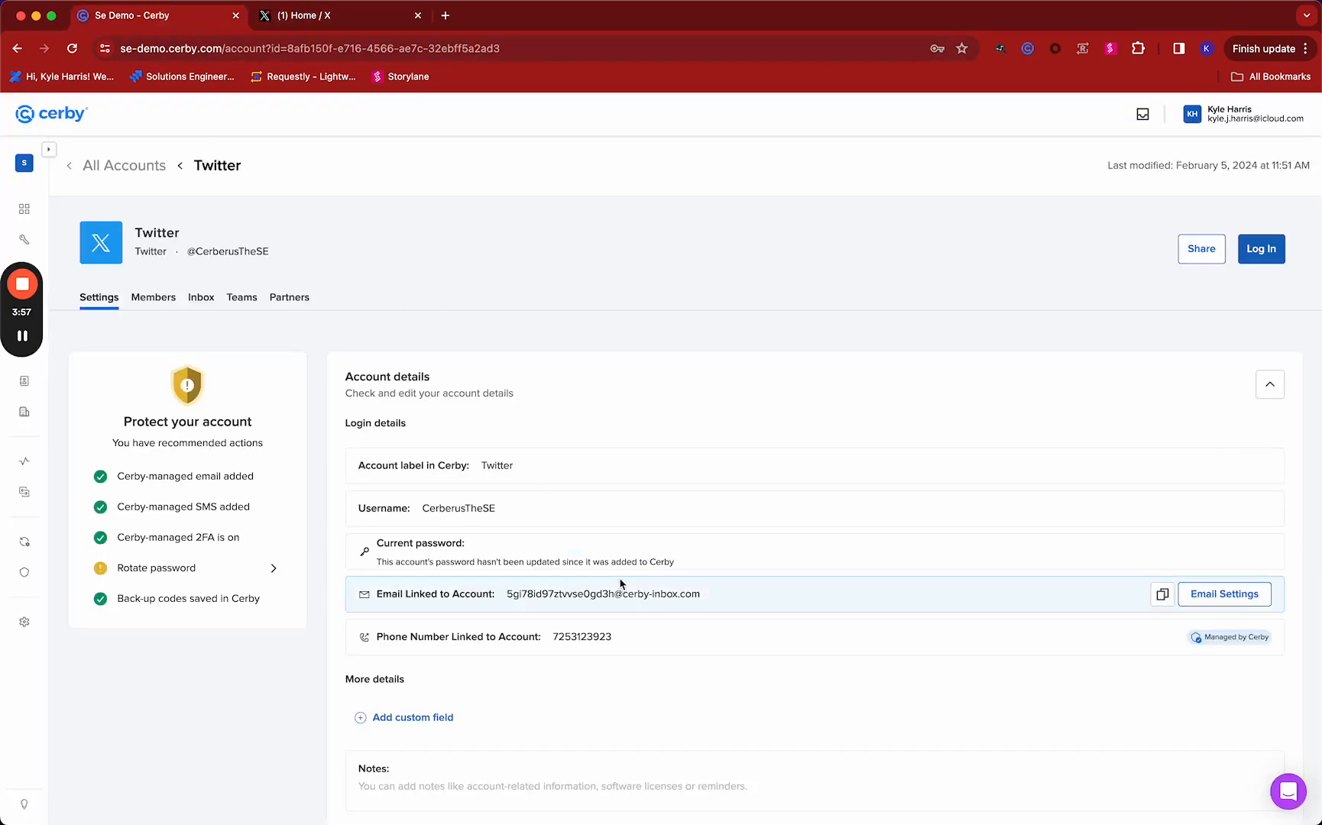
pyautogui.scroll(-2, 627, 589)
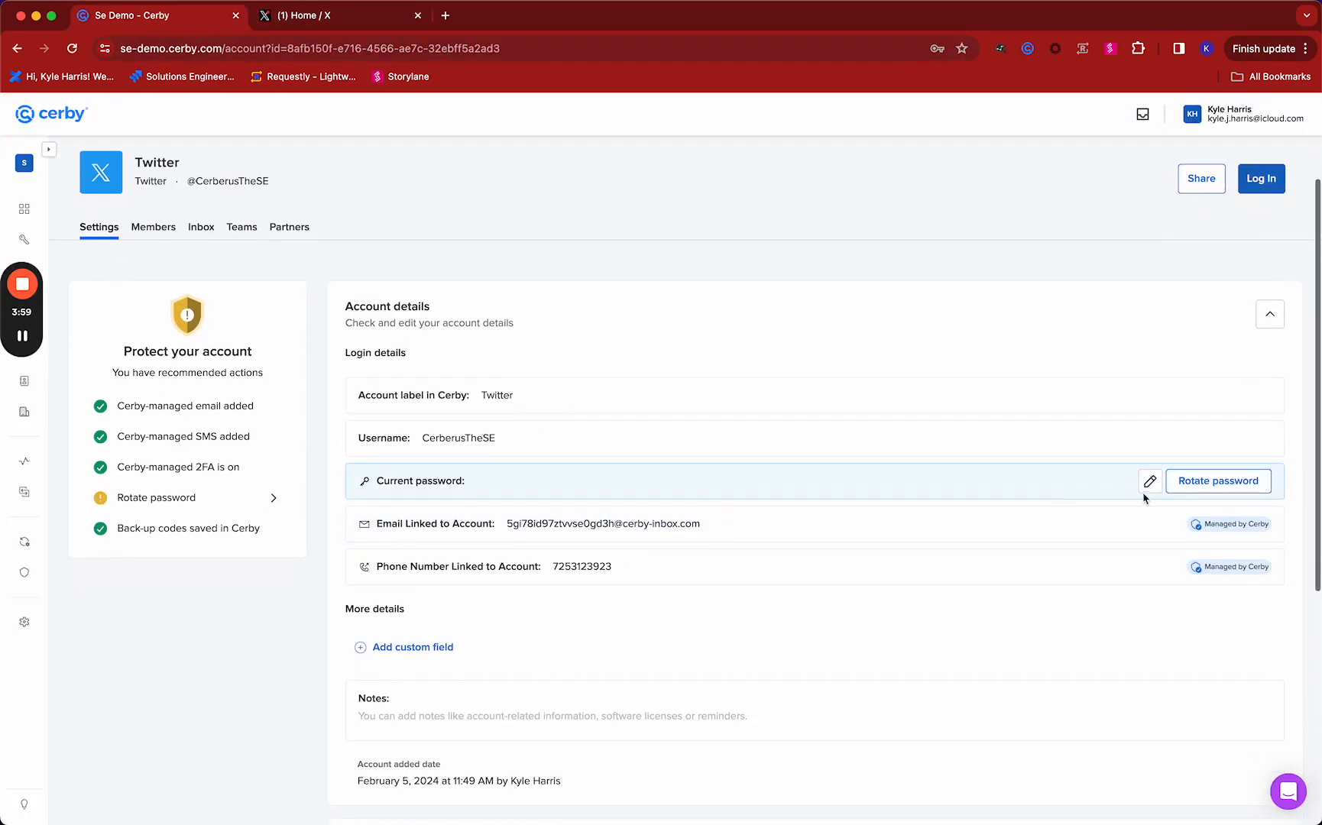
pyautogui.click(1177, 505)
pyautogui.click(766, 543)
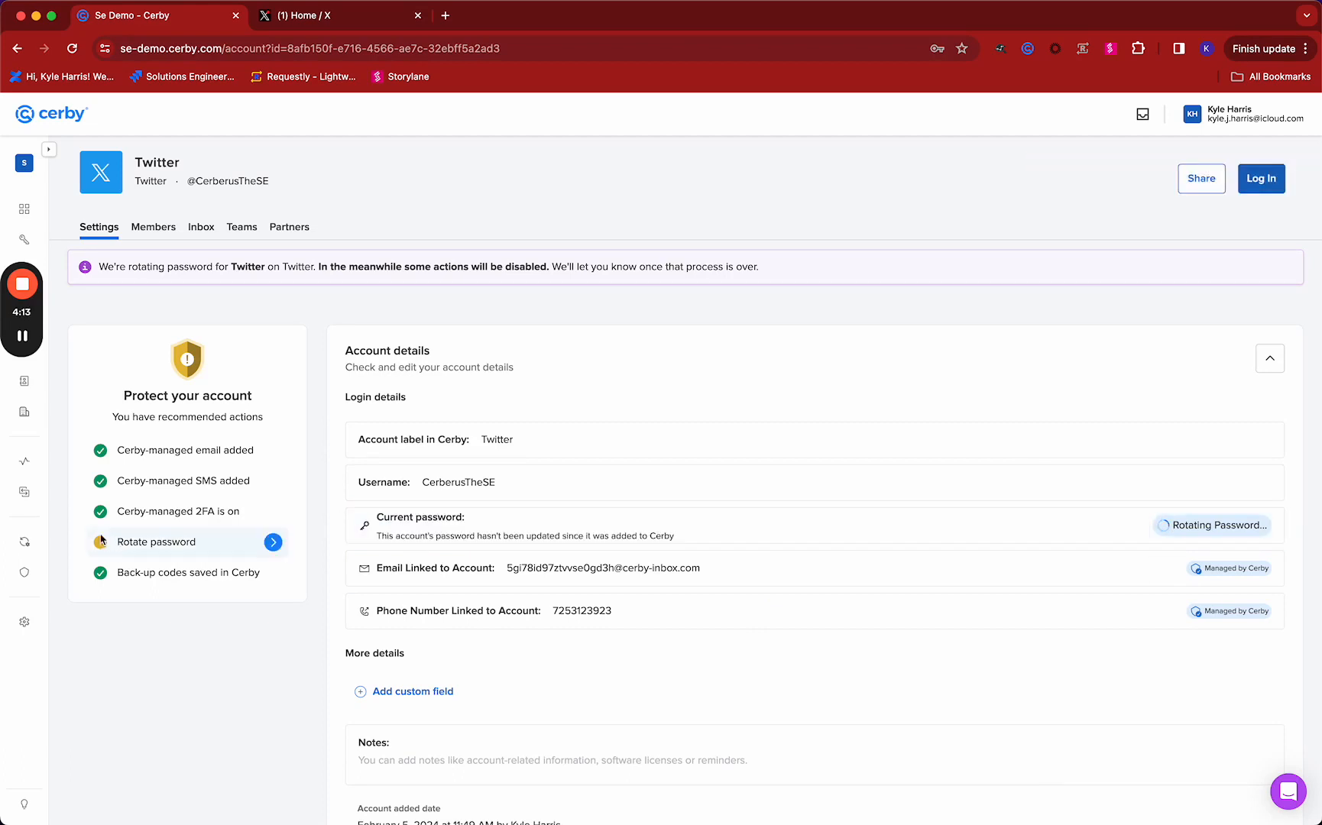
# Open the automation tasks and check the status of today's Password Rotation for the Twitter account
pyautogui.click(24, 542)
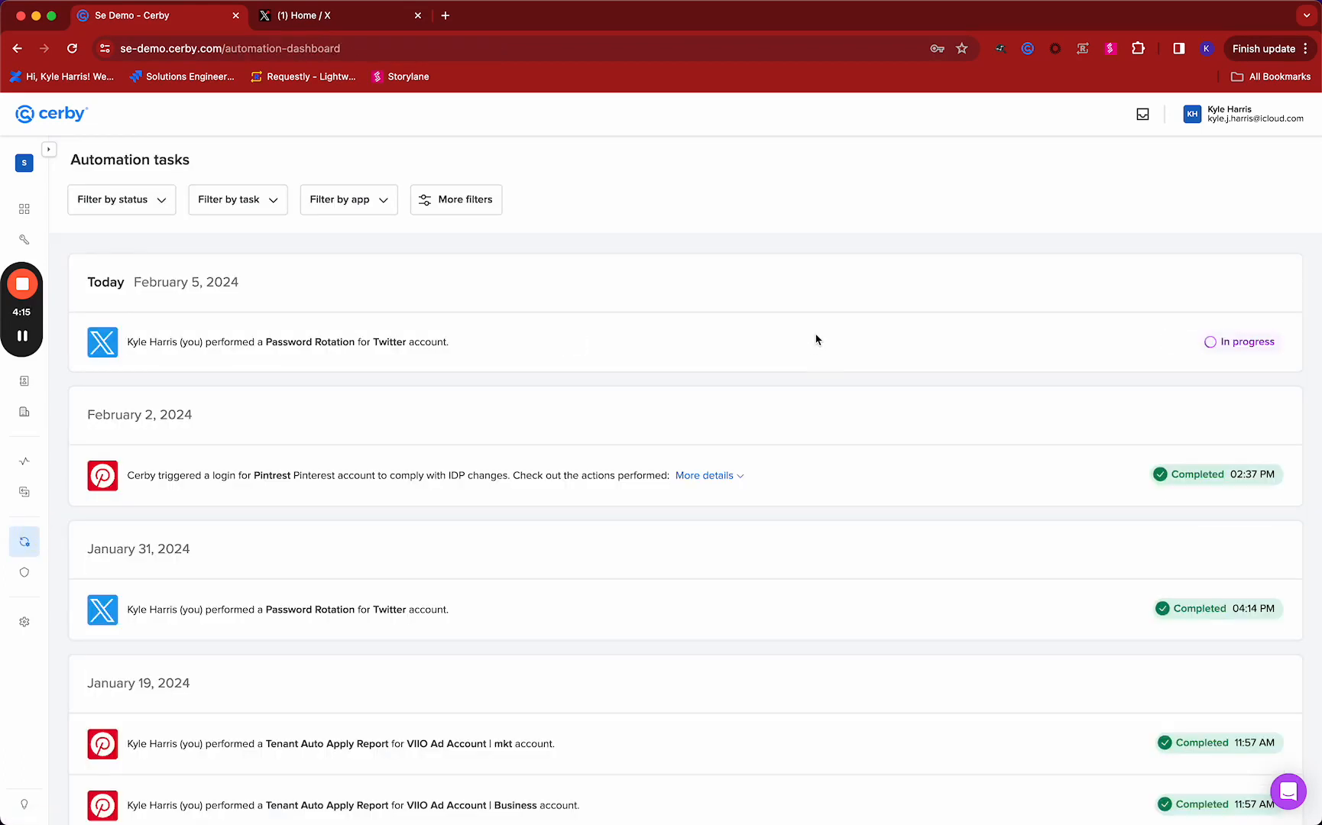
pyautogui.moveTo(1220, 341); pyautogui.dragTo(1275, 343)
pyautogui.moveTo(27, 289)
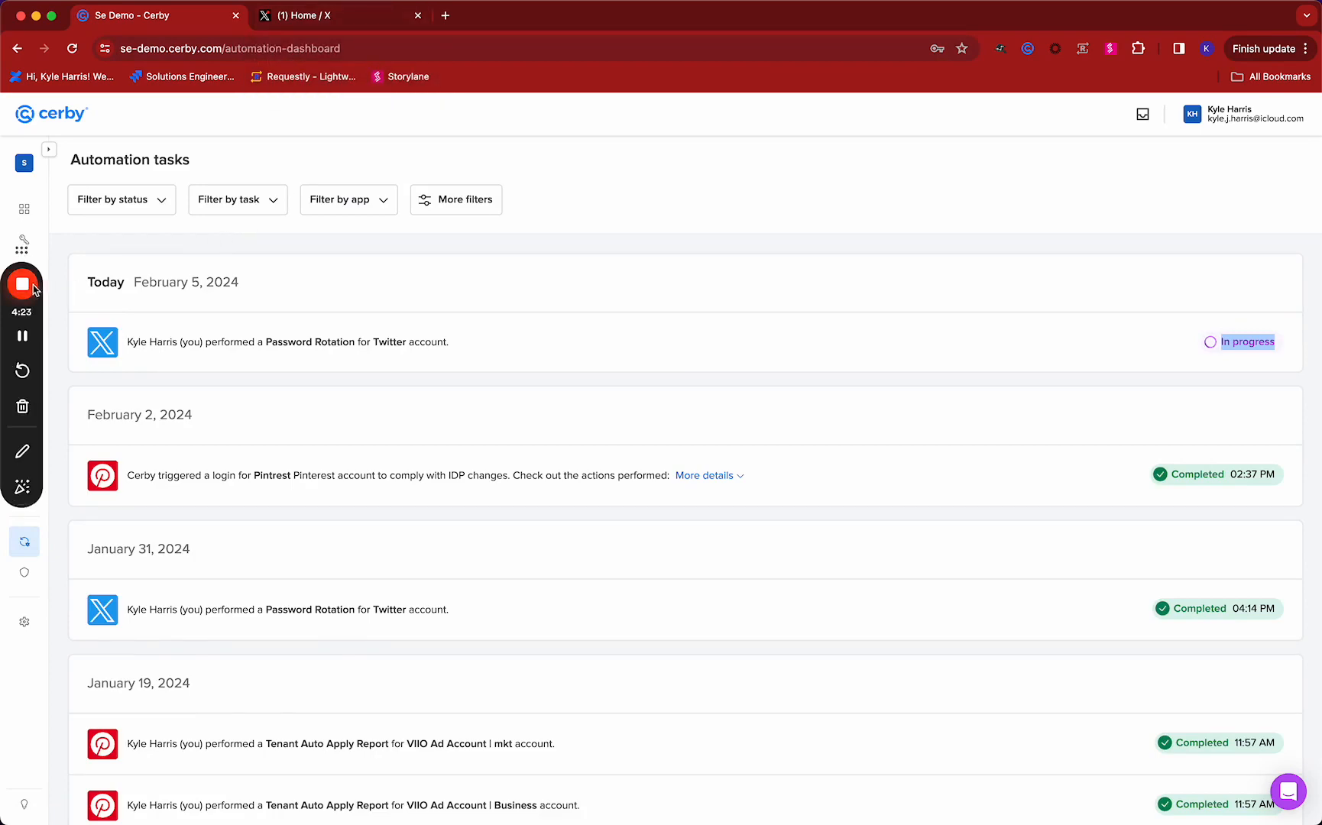